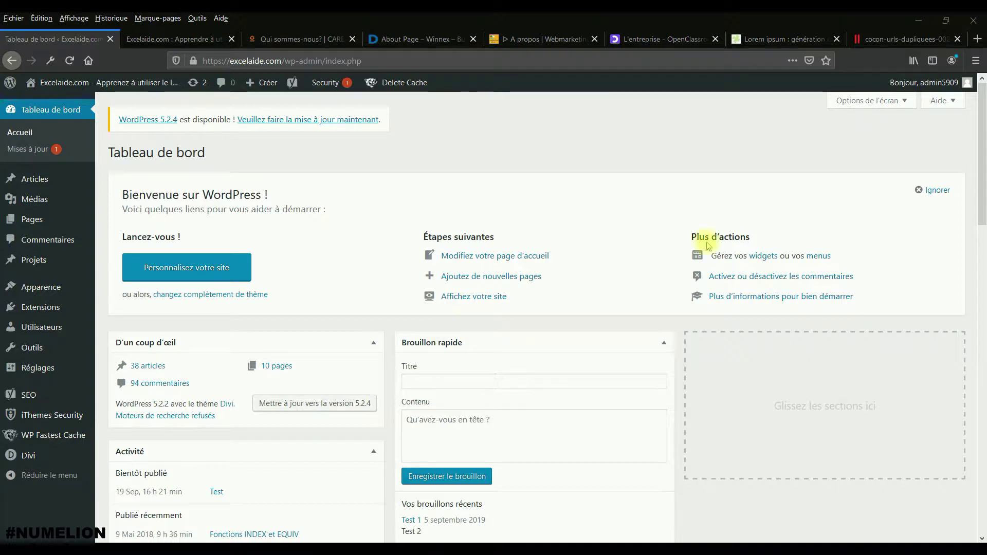
- Compare the cocoon linking diagram with the Excelaide.com home page, viewed down to its footer, and return to the WordPress dashboard
click(865, 41)
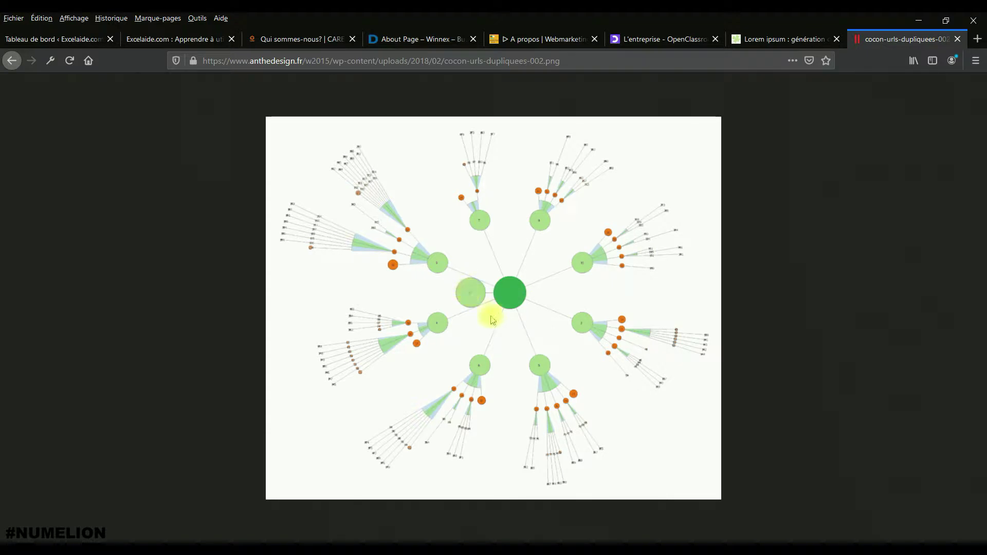
click(187, 38)
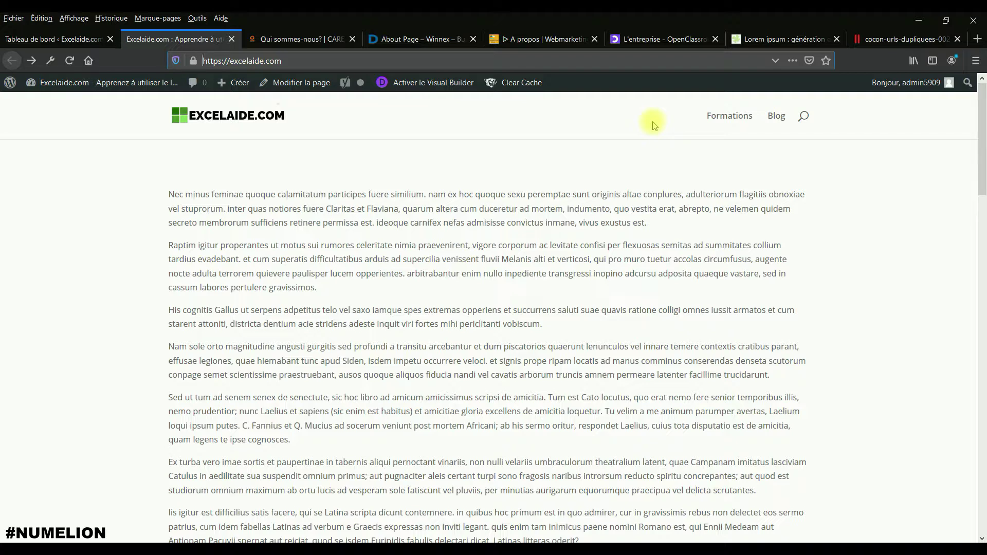
drag(982, 159, 983, 514)
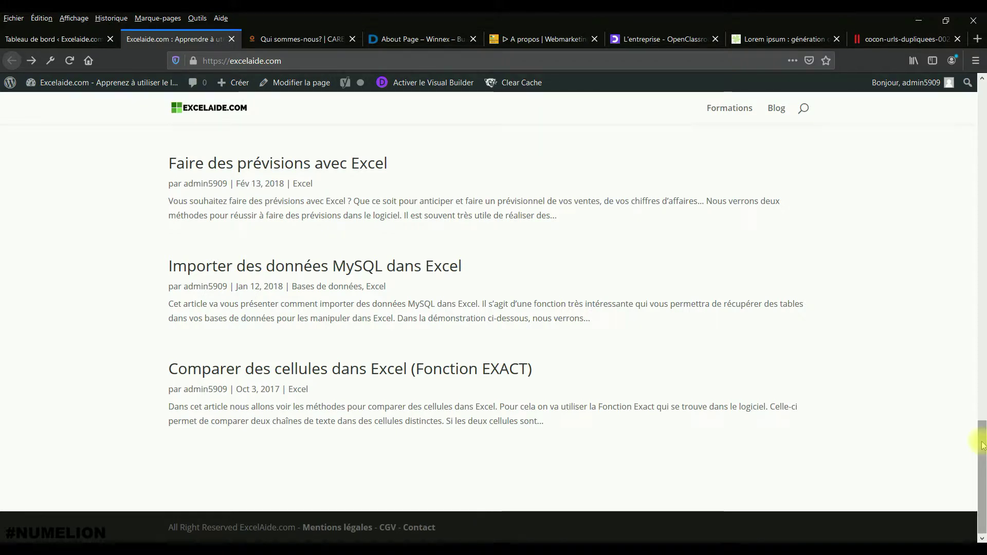
drag(983, 445, 979, 106)
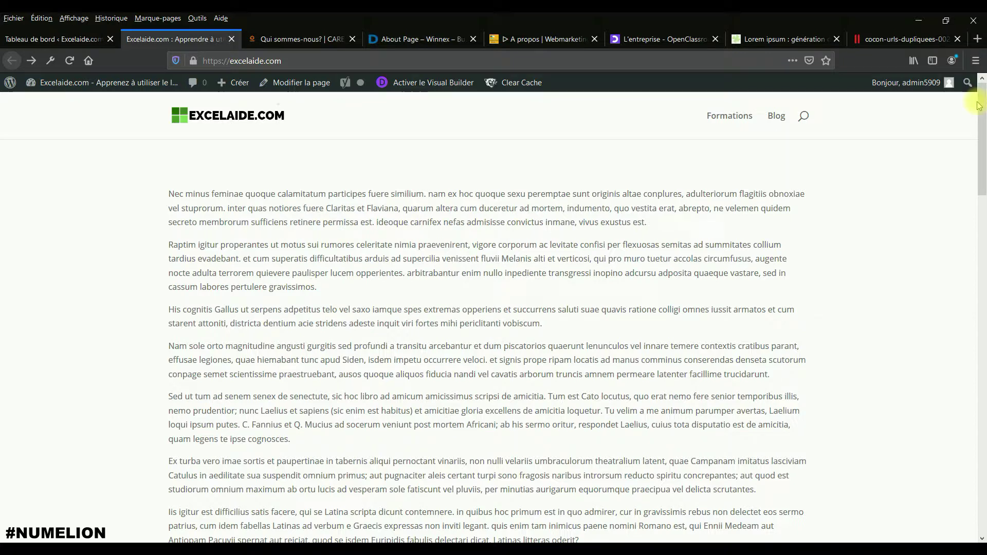
click(895, 38)
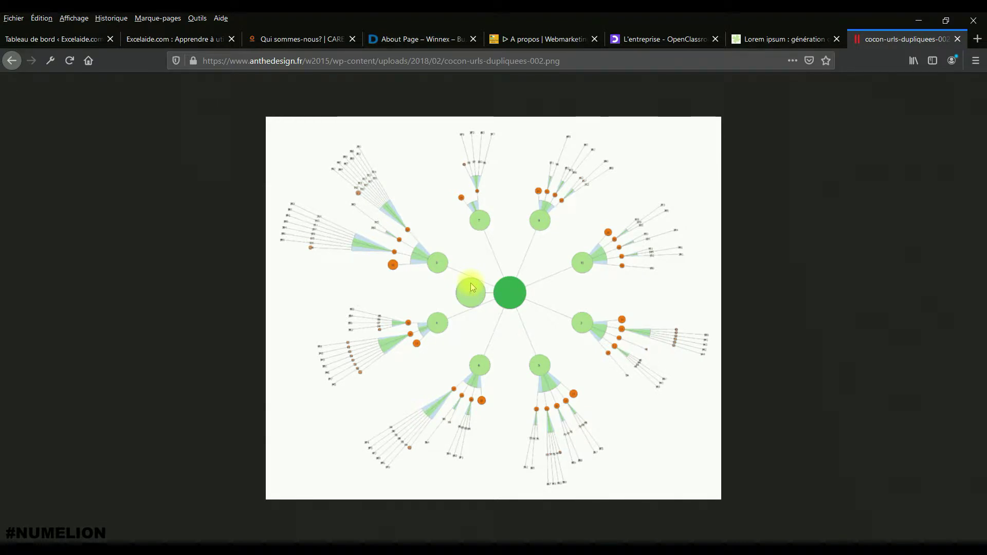
click(164, 44)
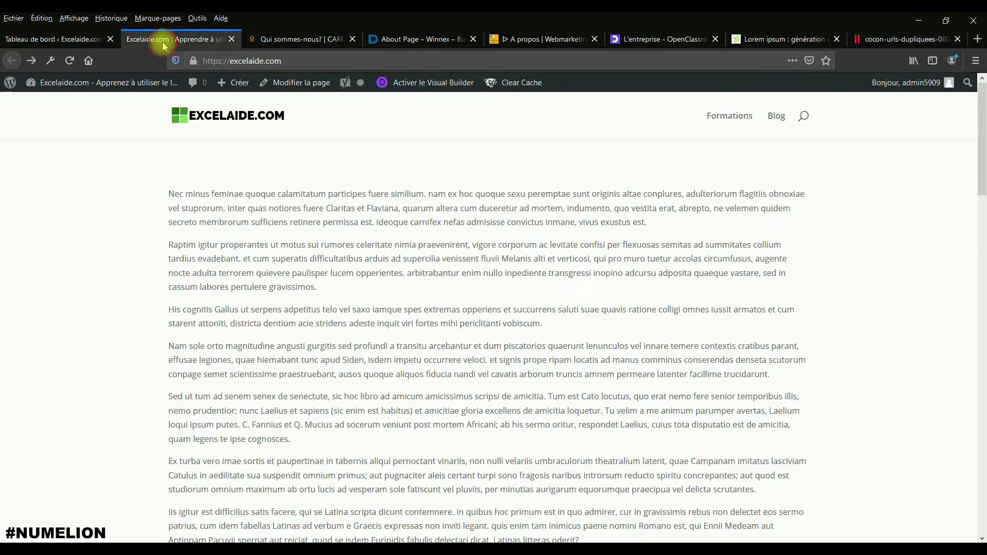
click(72, 41)
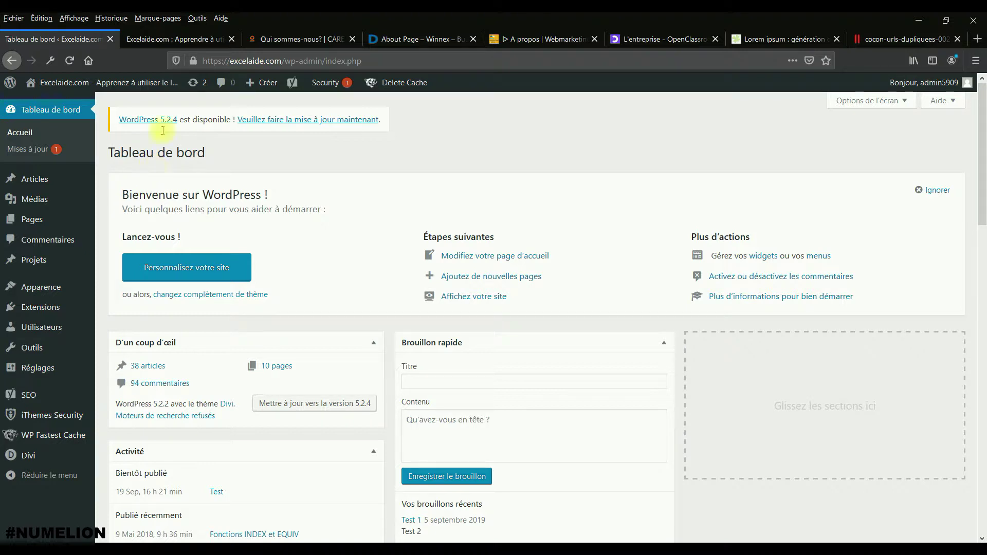
- Review the CARE France "Qui sommes-nous ?" page from introduction to team sections, and open its "Histoire de CARE" page
click(301, 40)
scroll(324, 149, up, 5)
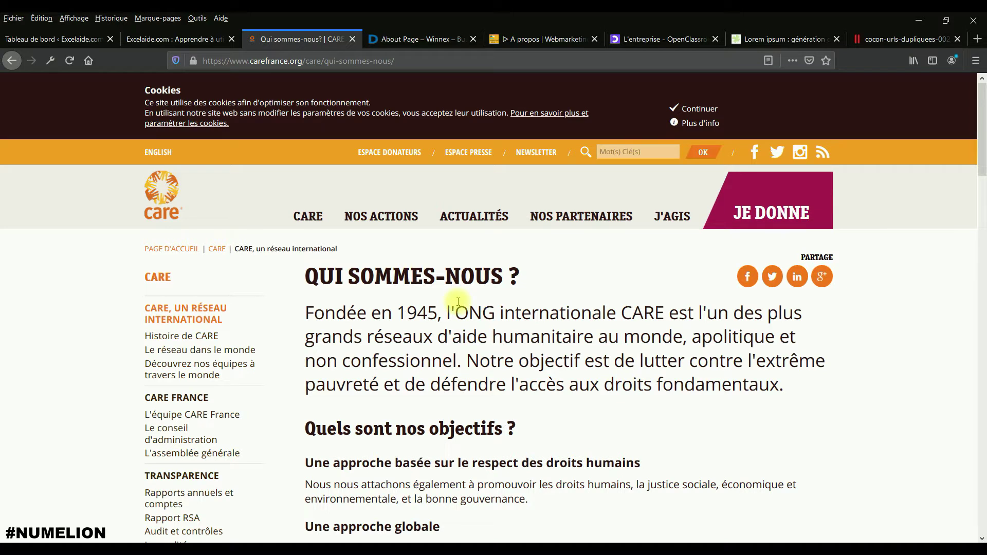
scroll(458, 302, down, 5)
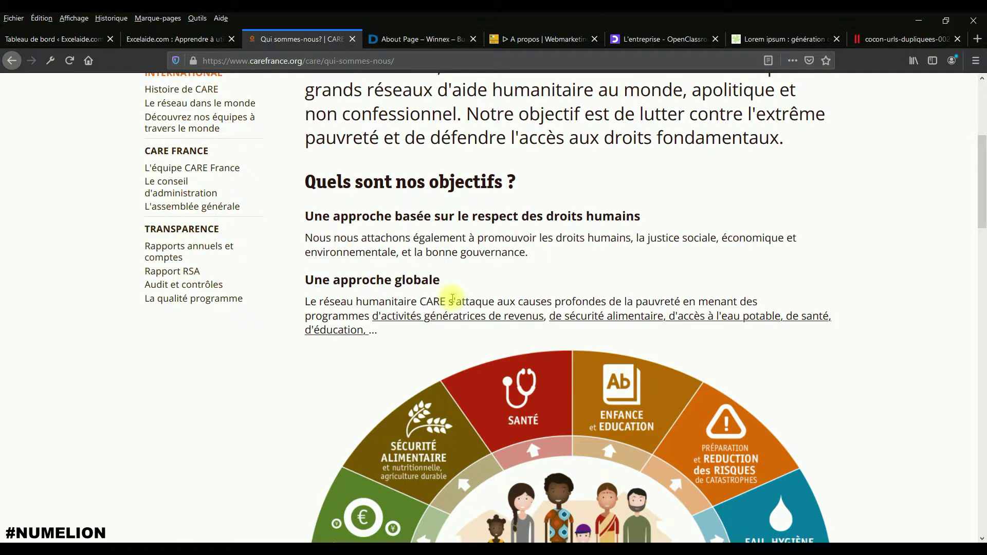
scroll(453, 298, down, 10)
scroll(452, 298, down, 15)
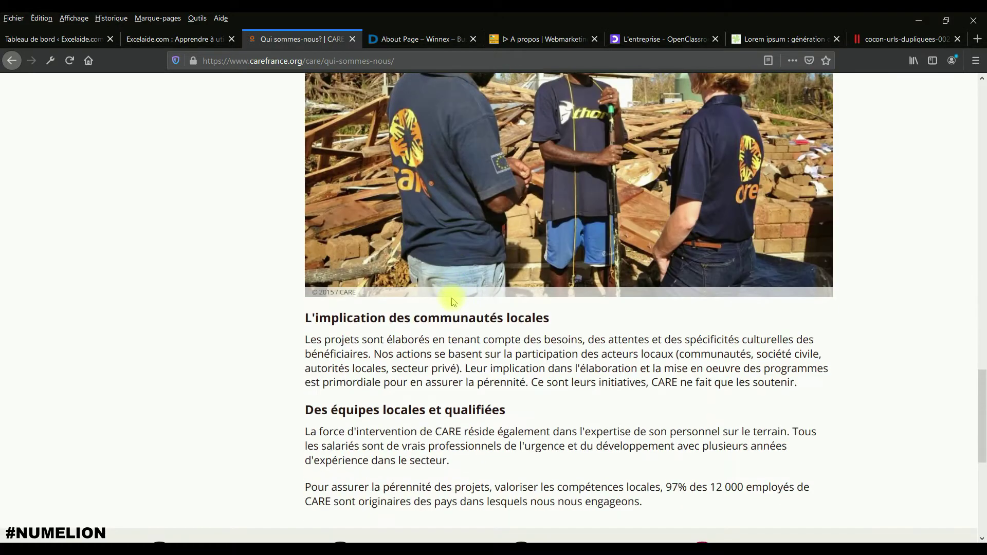
scroll(453, 303, up, 20)
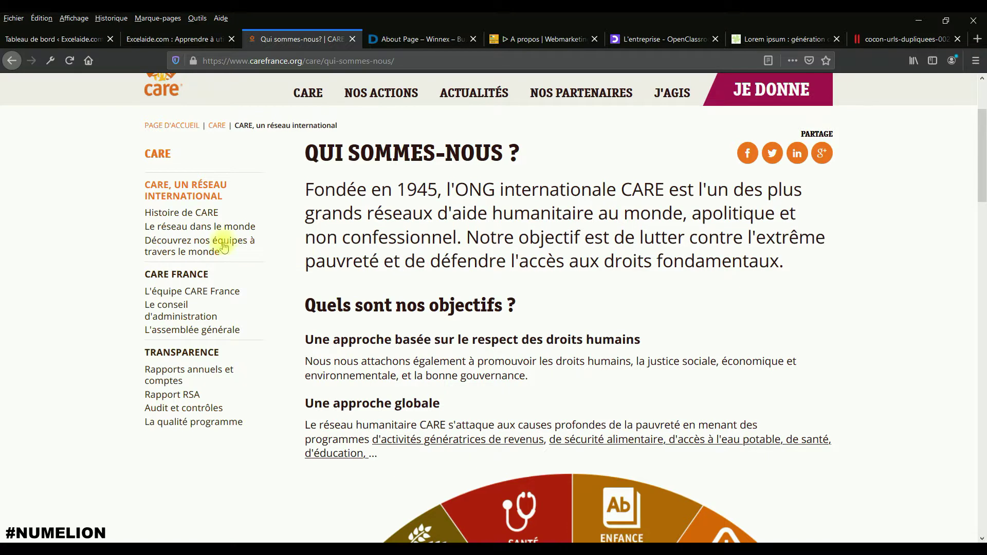
click(187, 212)
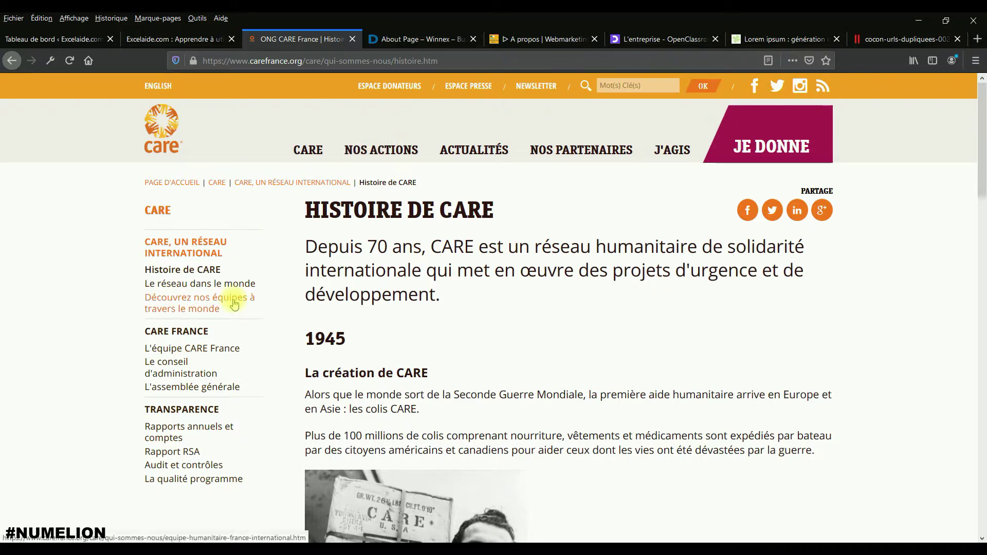
- Examine the Winnex About Page, covering its side menu, company introduction, "Why Winnex Consulting?" section and video block
click(372, 39)
mouse_move(377, 150)
scroll(386, 249, down, 4)
scroll(387, 249, up, 5)
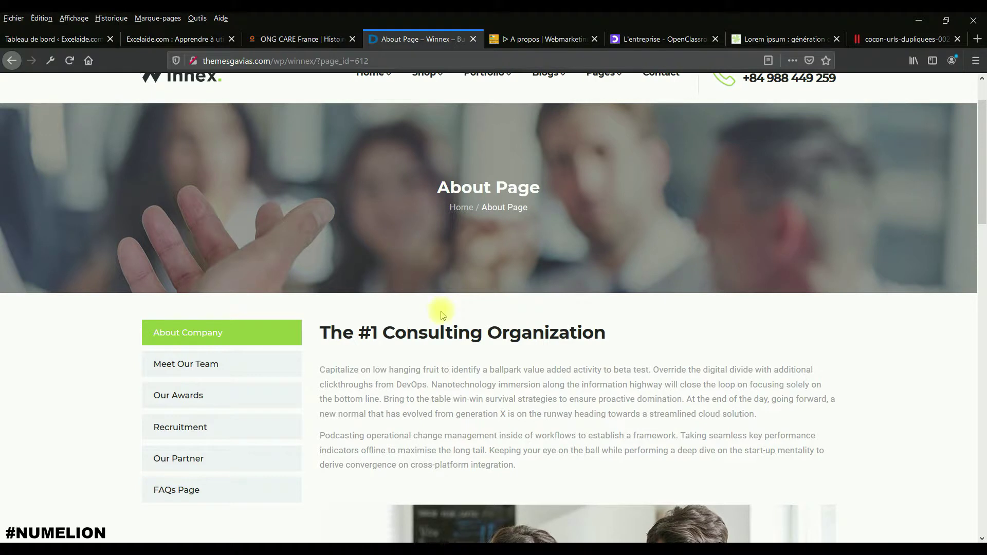
scroll(440, 319, up, 2)
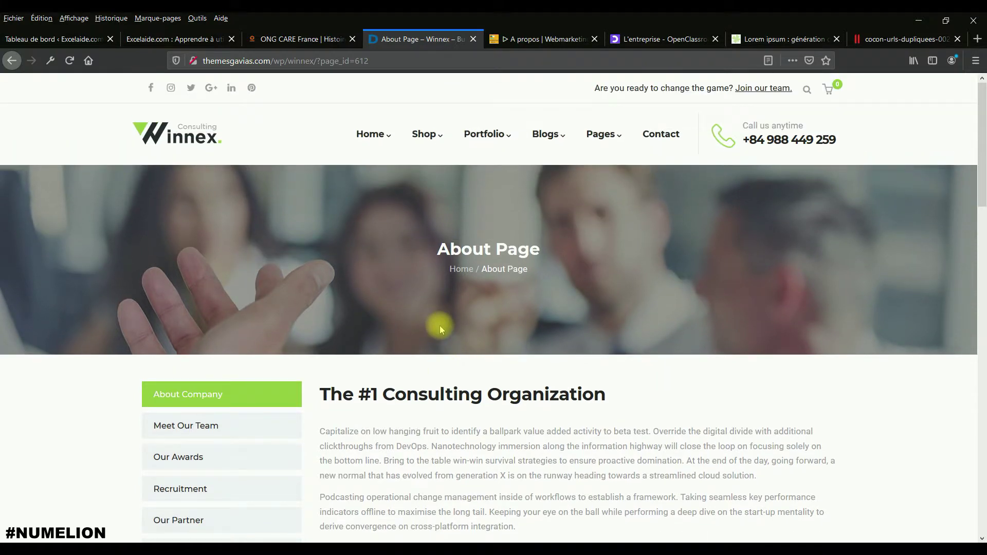
scroll(439, 325, down, 6)
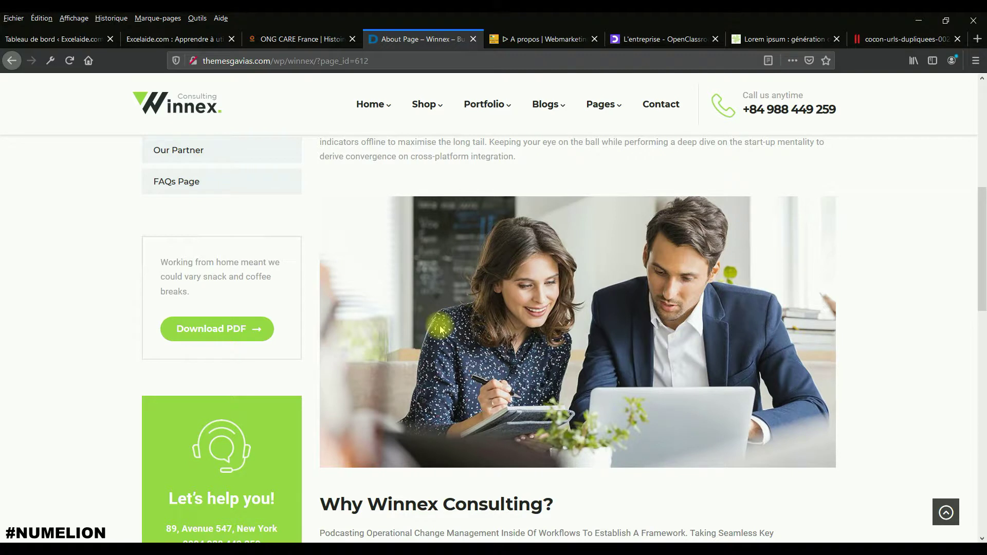
scroll(441, 329, down, 5)
scroll(439, 330, down, 3)
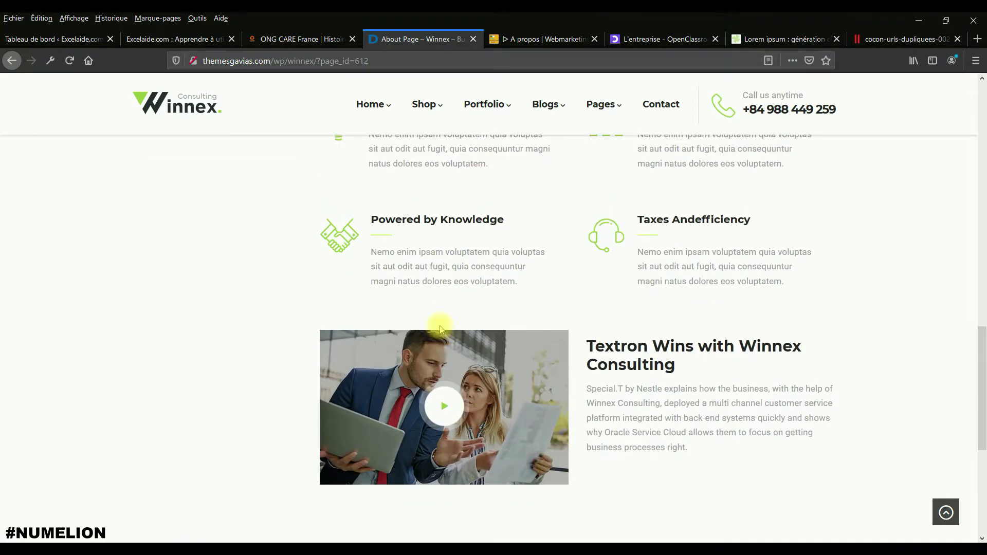
scroll(440, 329, up, 8)
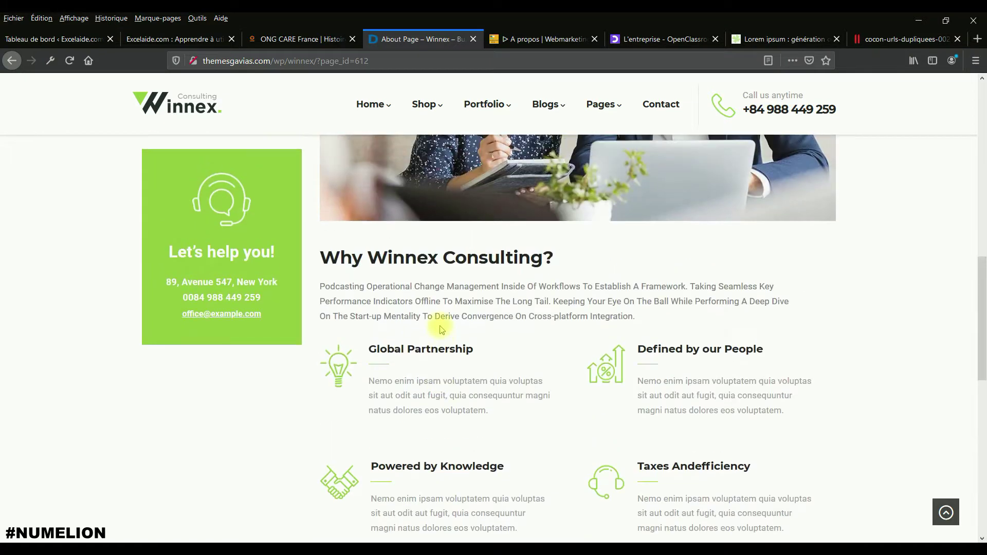
scroll(440, 329, up, 3)
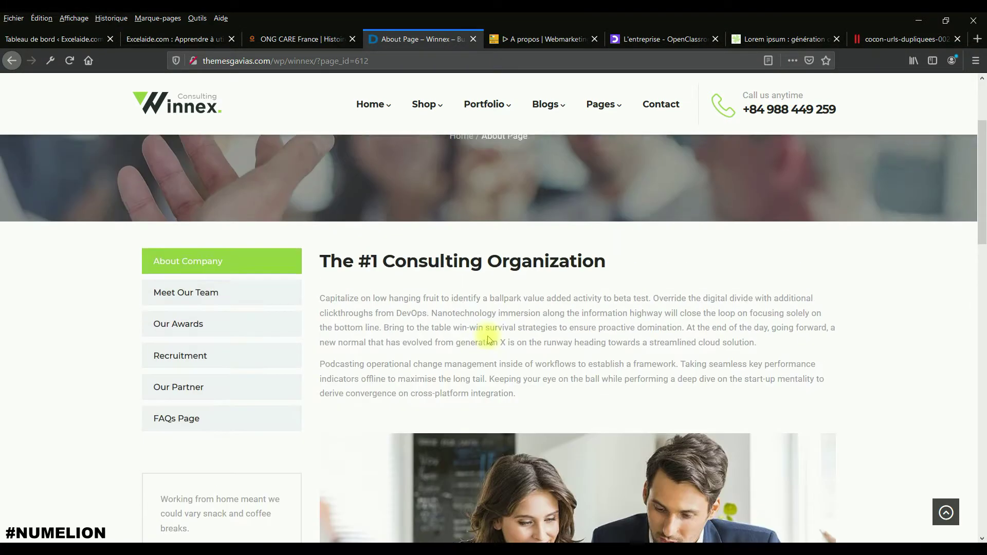
scroll(447, 325, down, 7)
scroll(445, 325, down, 8)
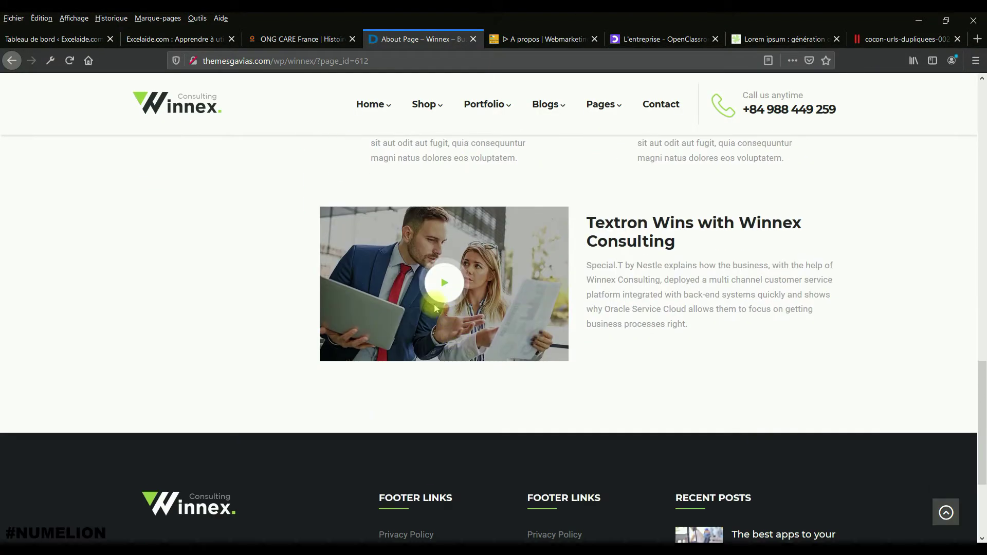
scroll(425, 305, up, 3)
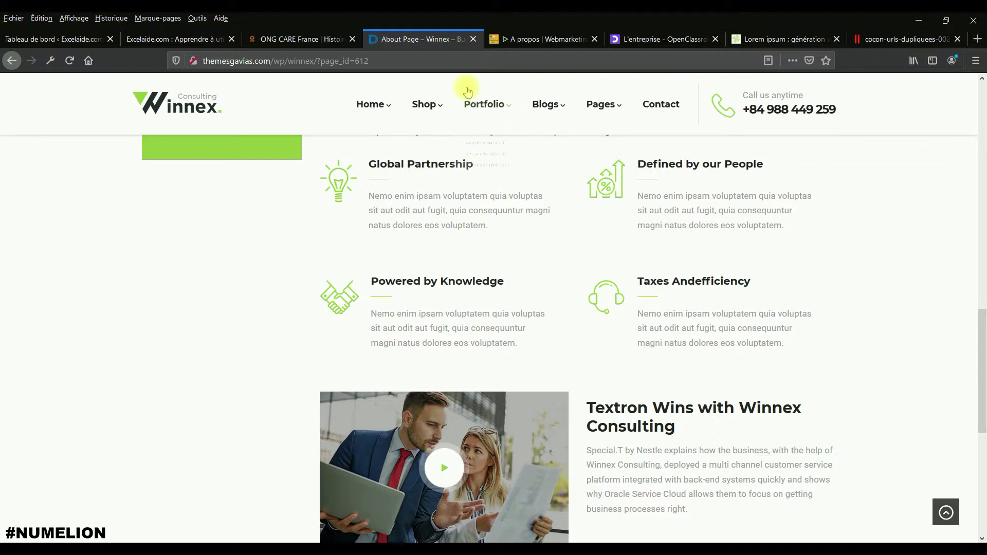
scroll(539, 270, up, 6)
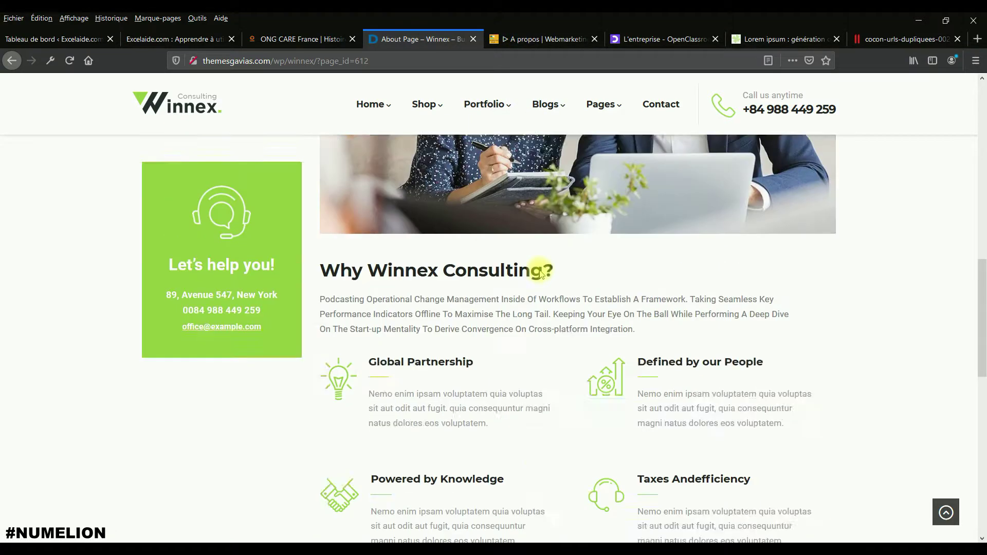
- Review the founder story and newsletter sections of the Webmarketing & Co'm "A propos" page, and dismiss the newsletter pop-up
click(518, 43)
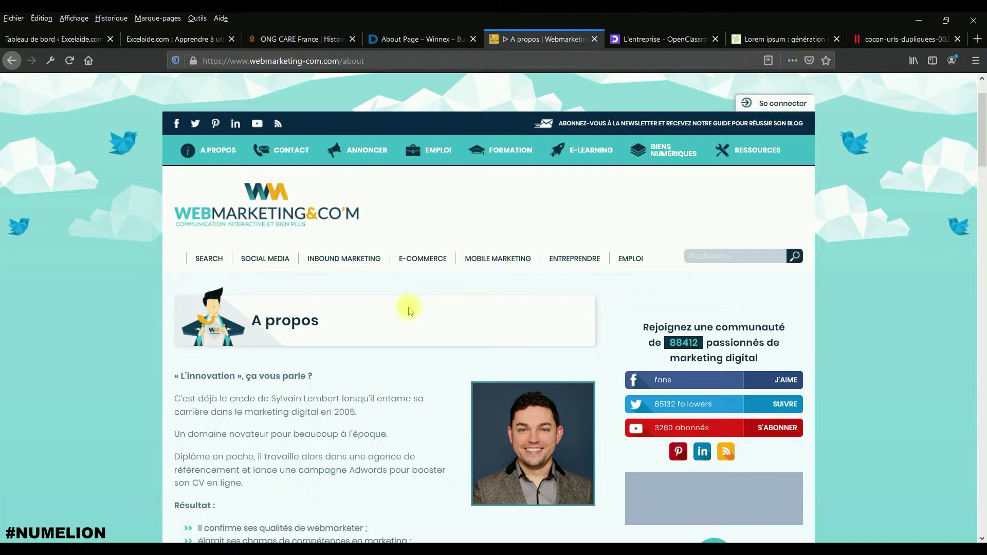
scroll(412, 293, down, 2)
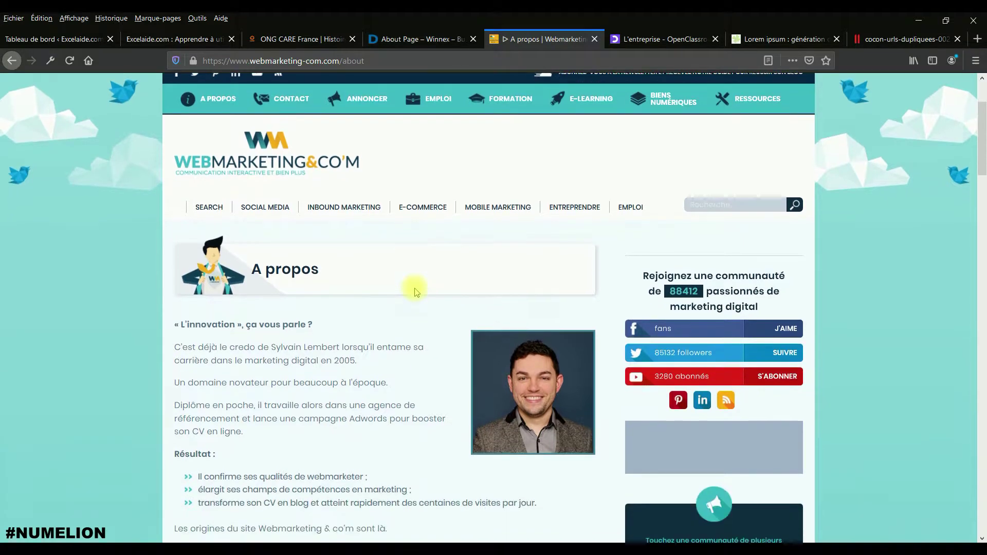
scroll(415, 289, down, 1)
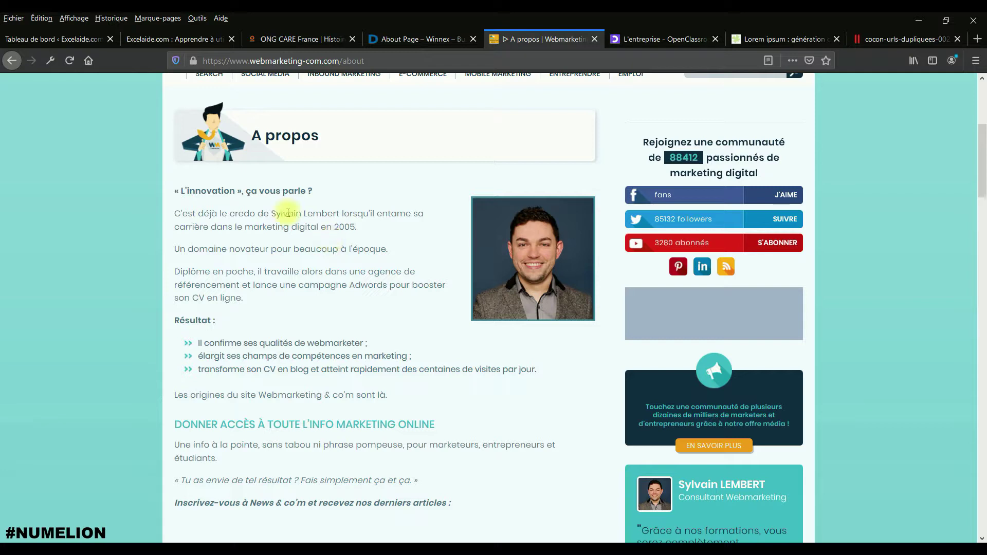
scroll(288, 213, down, 8)
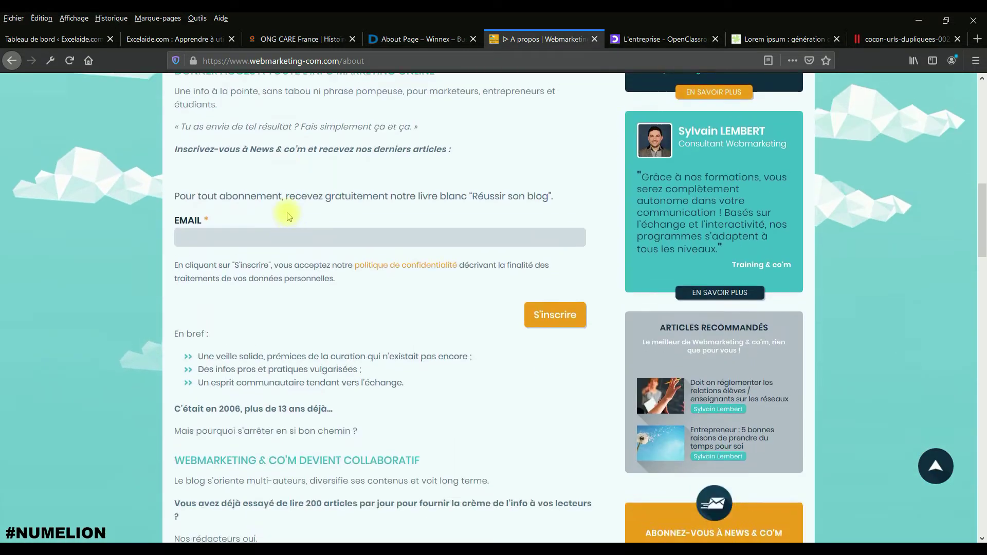
scroll(288, 213, down, 2)
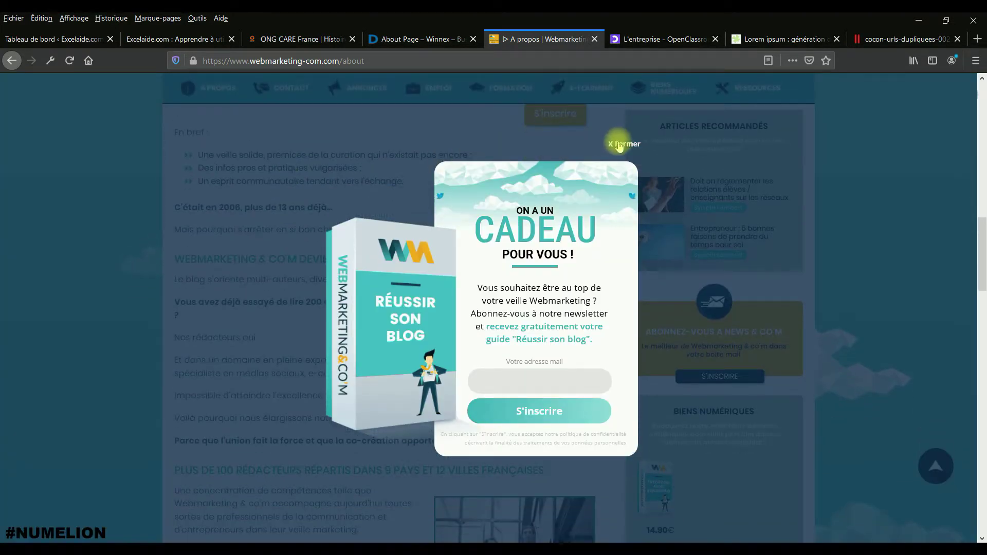
click(620, 144)
- Examine the editorial team, audience figures, awards and newsletter form on the "A propos" page, and return to its introduction
scroll(419, 211, down, 6)
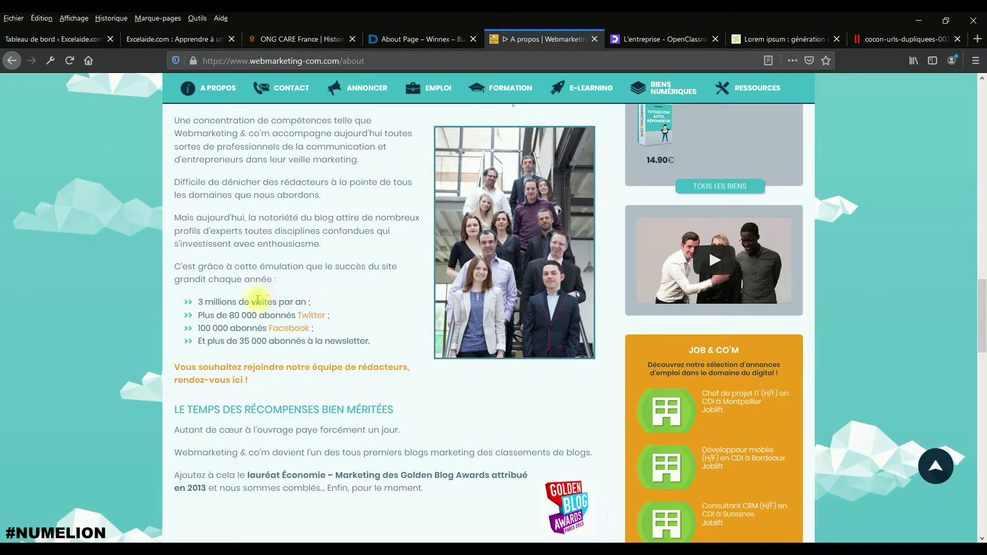
scroll(245, 298, down, 1)
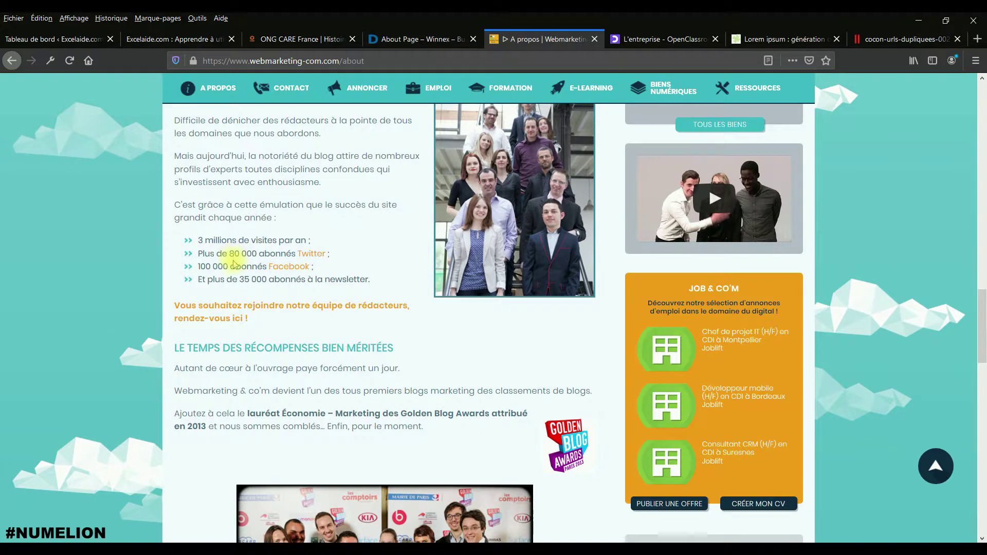
scroll(235, 260, down, 5)
scroll(236, 270, down, 3)
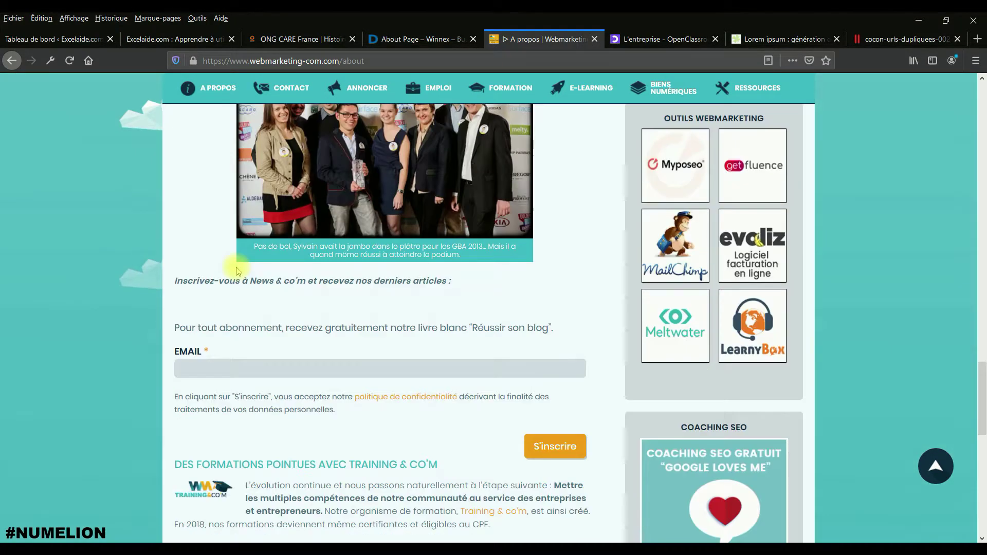
click(217, 368)
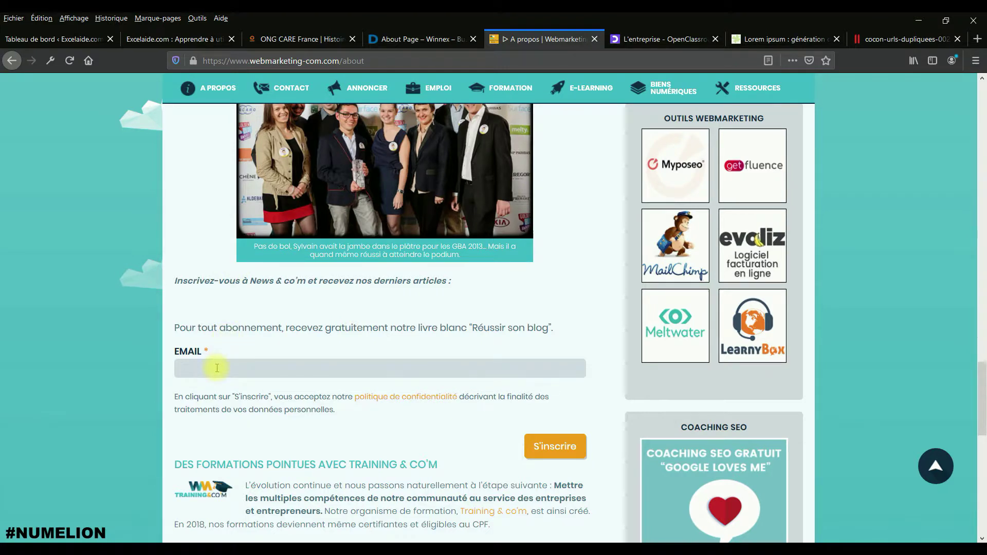
scroll(217, 368, up, 13)
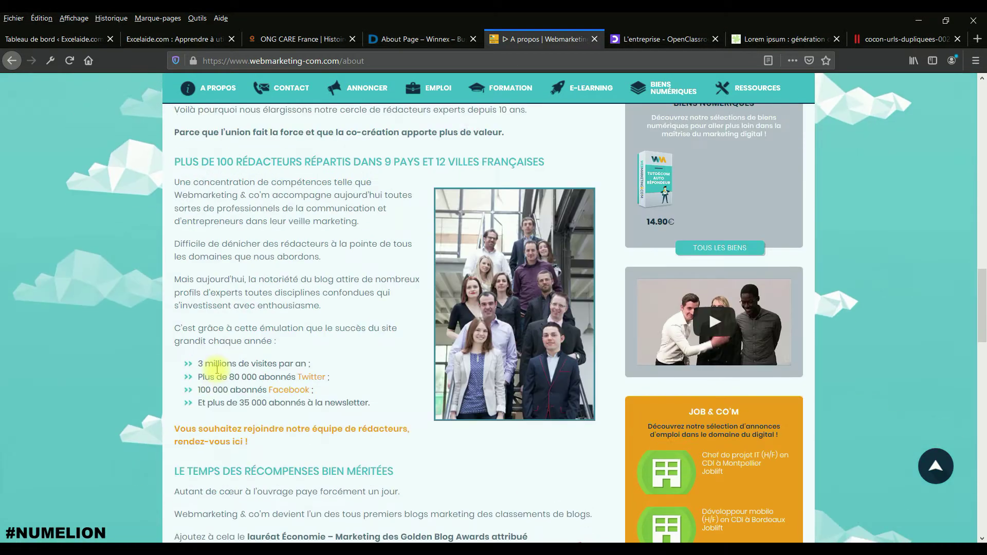
scroll(217, 368, up, 10)
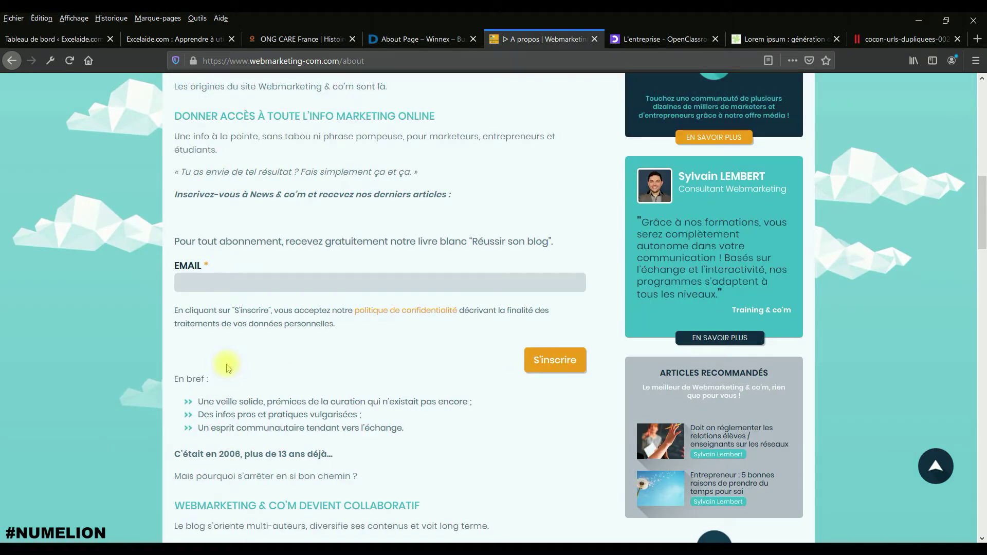
scroll(229, 368, up, 4)
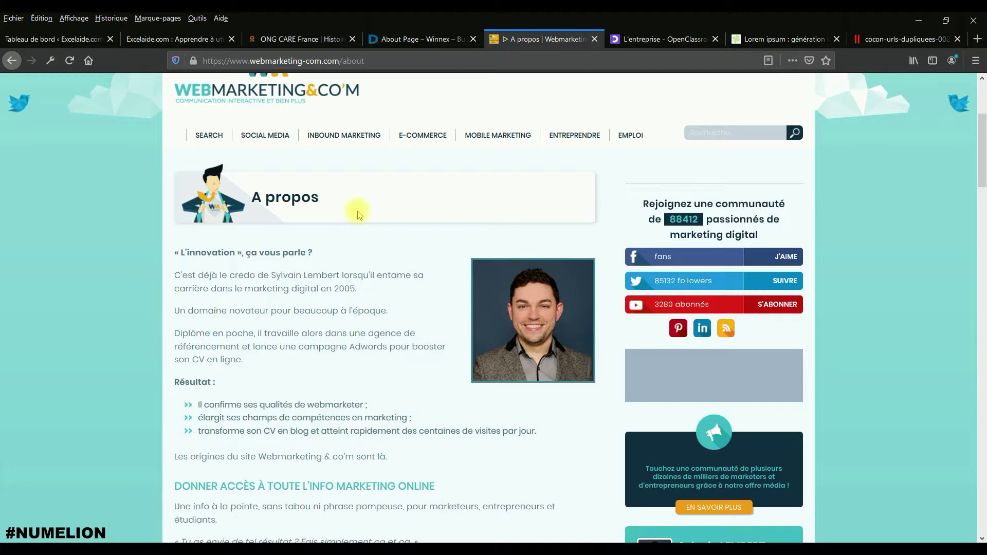
- View the OpenClassrooms "Qui sommes-nous ?" page and accept its cookies
click(658, 41)
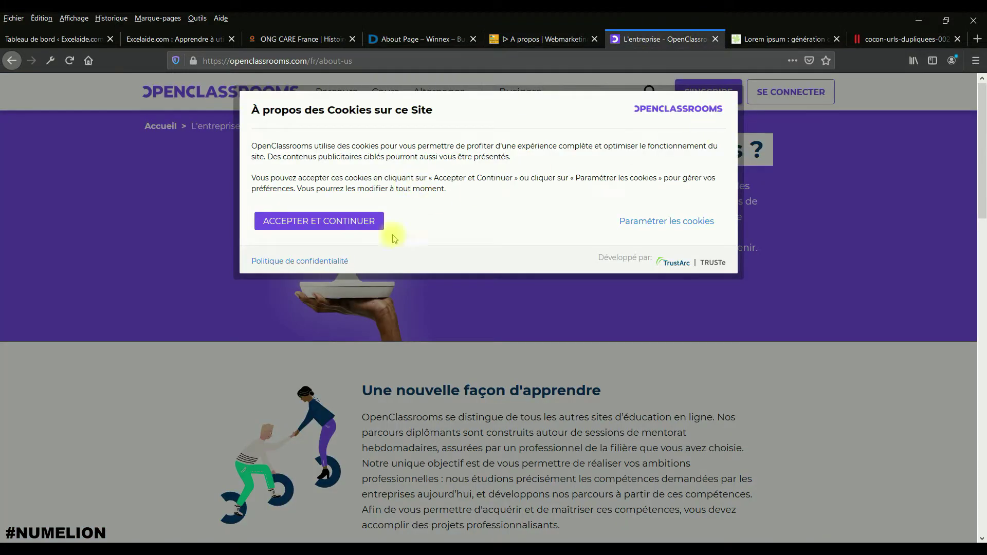
click(346, 229)
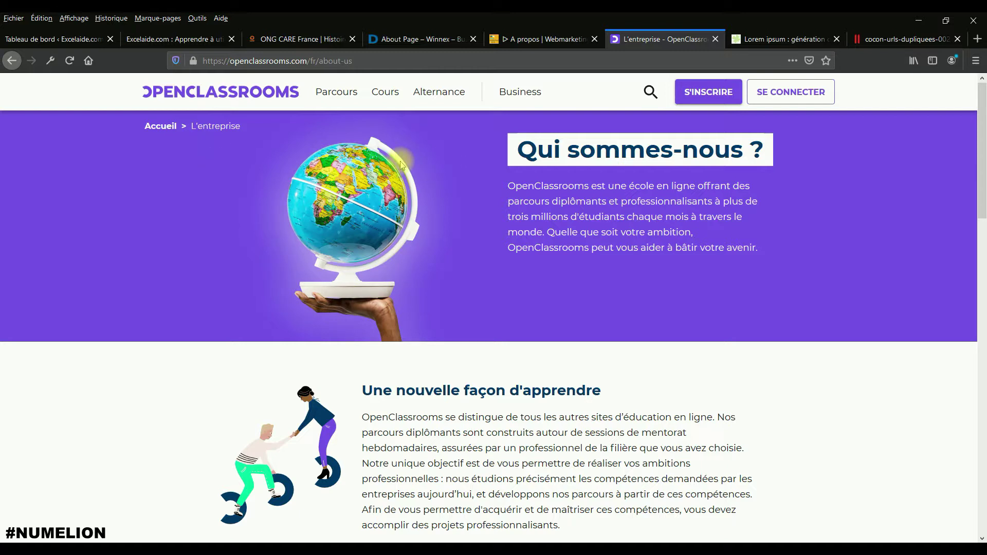
- Examine the learning approach, diploma and career sections of the OpenClassrooms "Qui sommes-nous ?" page down to its mission statement
scroll(402, 165, down, 3)
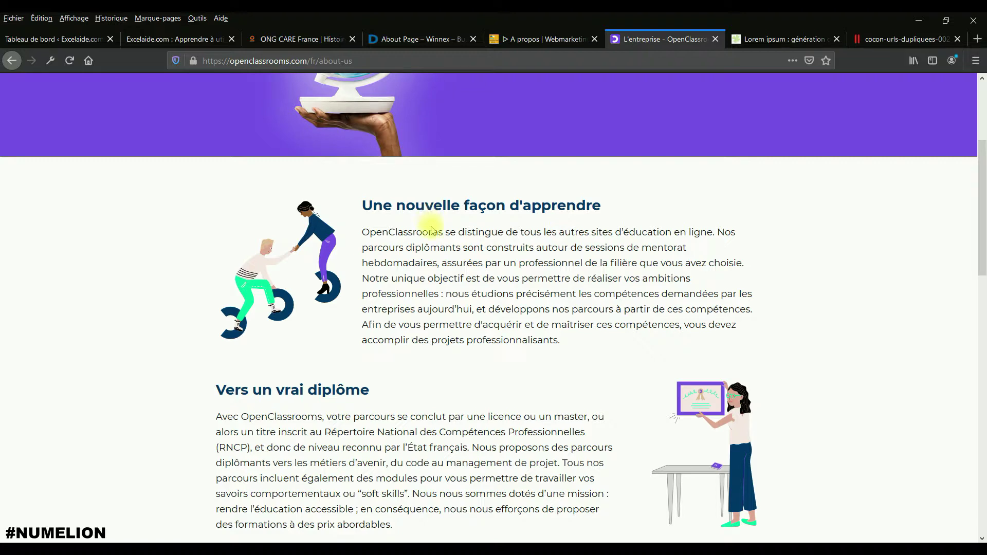
scroll(404, 294, down, 1)
scroll(405, 295, down, 2)
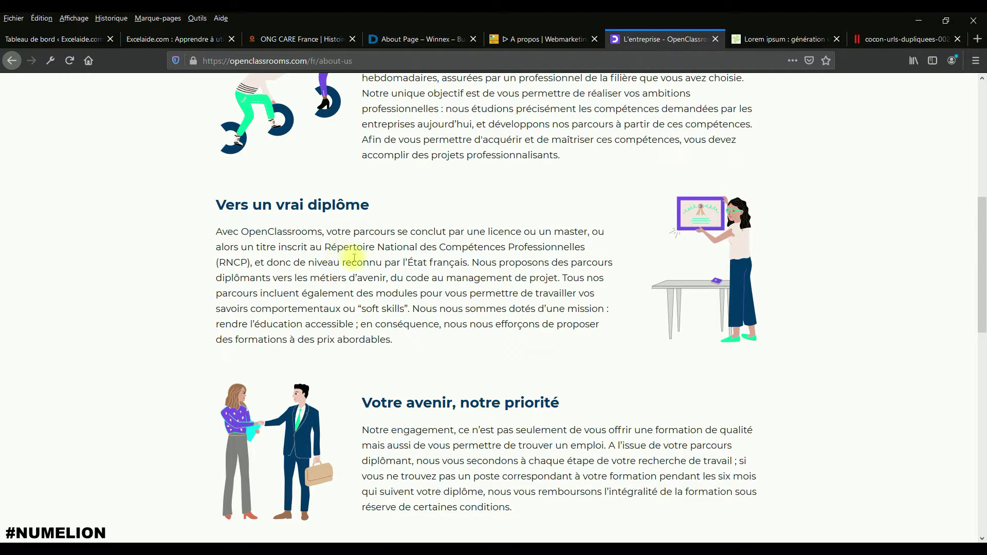
scroll(349, 257, down, 5)
scroll(359, 271, down, 2)
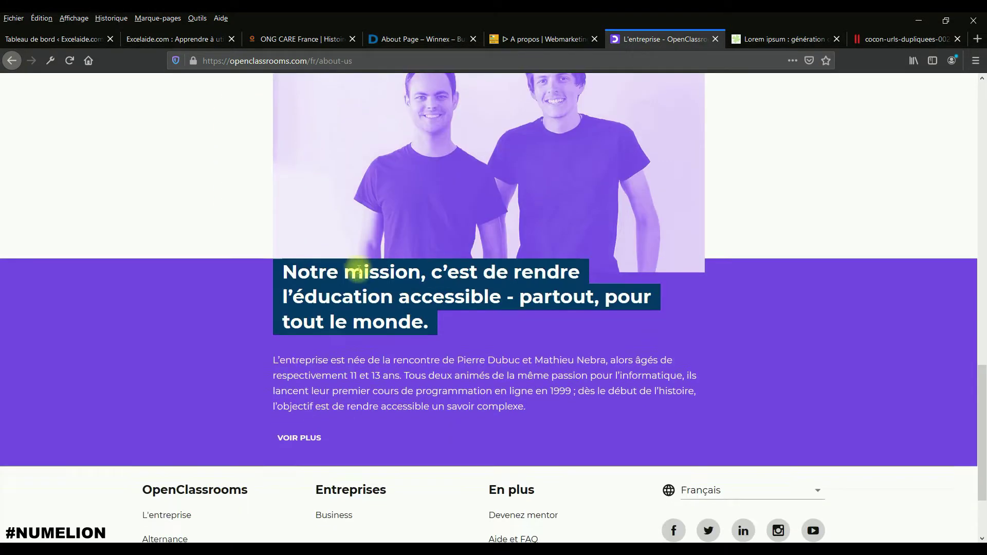
- Read the expanded mission and founding history on the OpenClassrooms page, and return to its introduction
scroll(309, 428, up, 2)
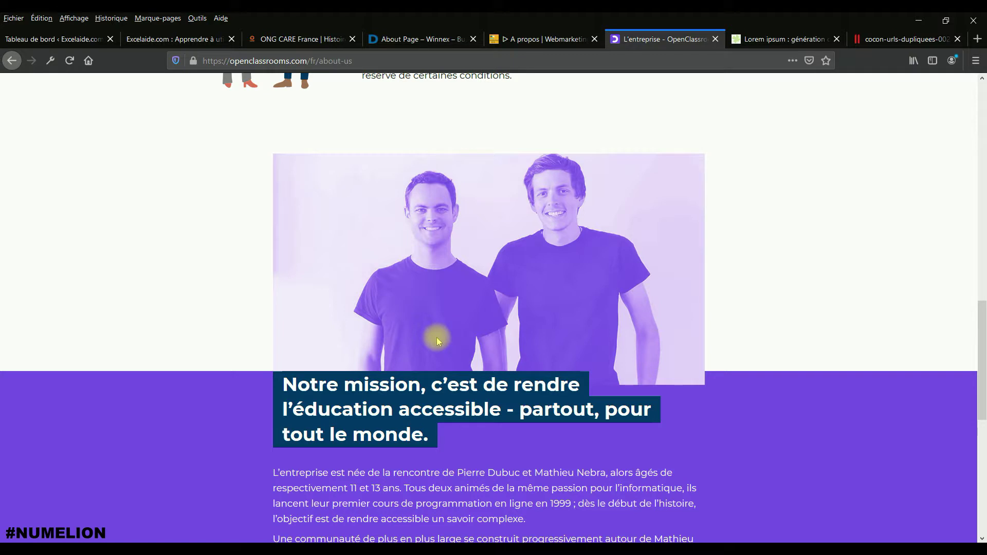
scroll(437, 337, down, 2)
drag(367, 446, 418, 447)
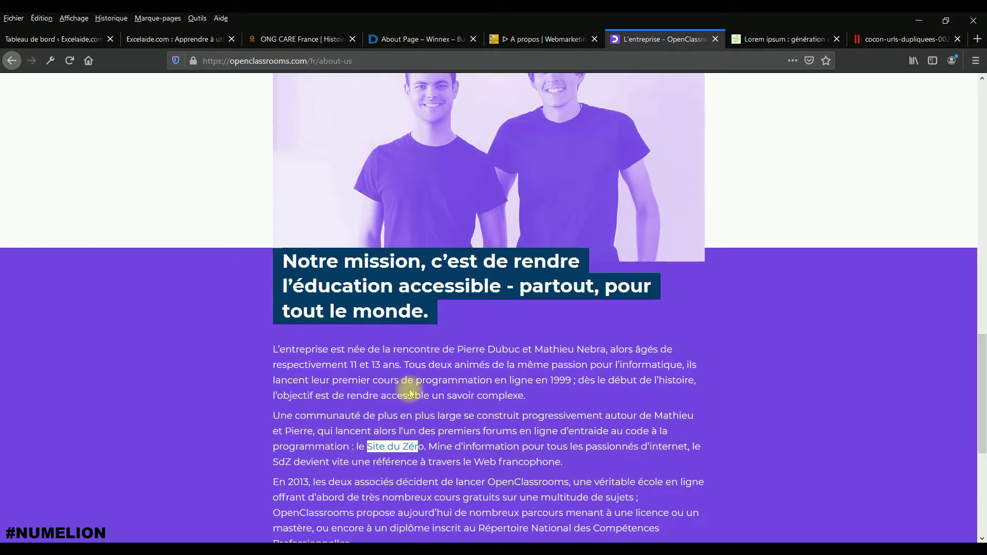
scroll(411, 394, up, 1)
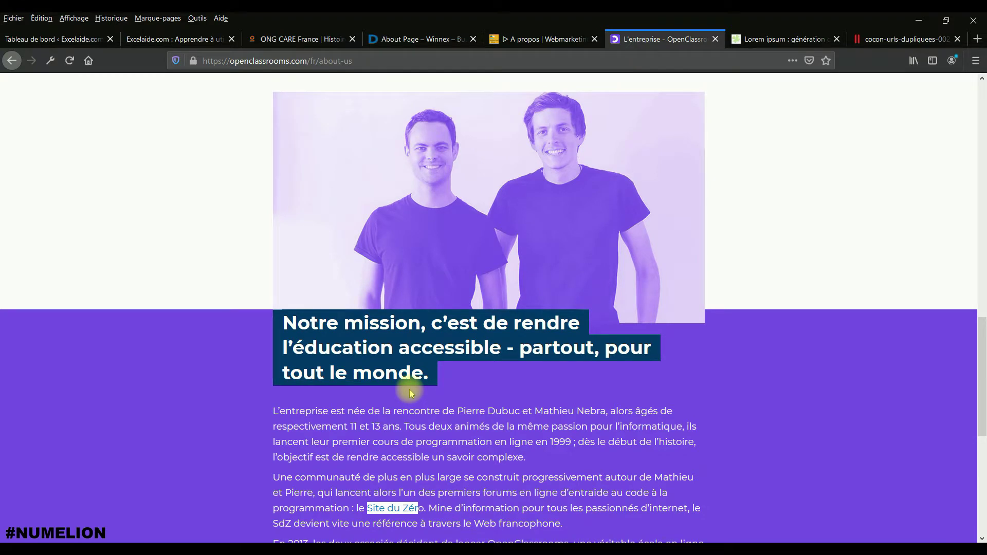
scroll(409, 389, down, 5)
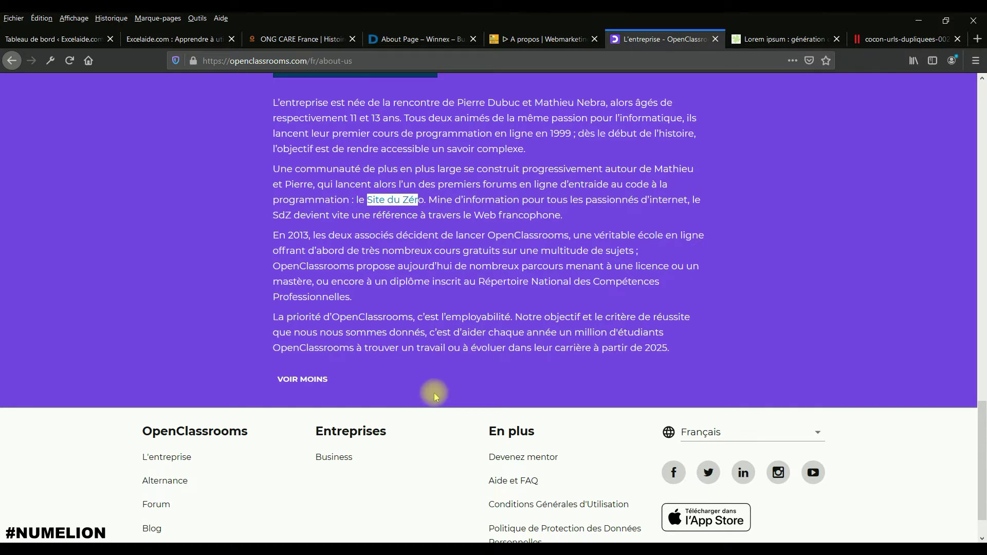
scroll(434, 393, up, 15)
scroll(425, 334, up, 2)
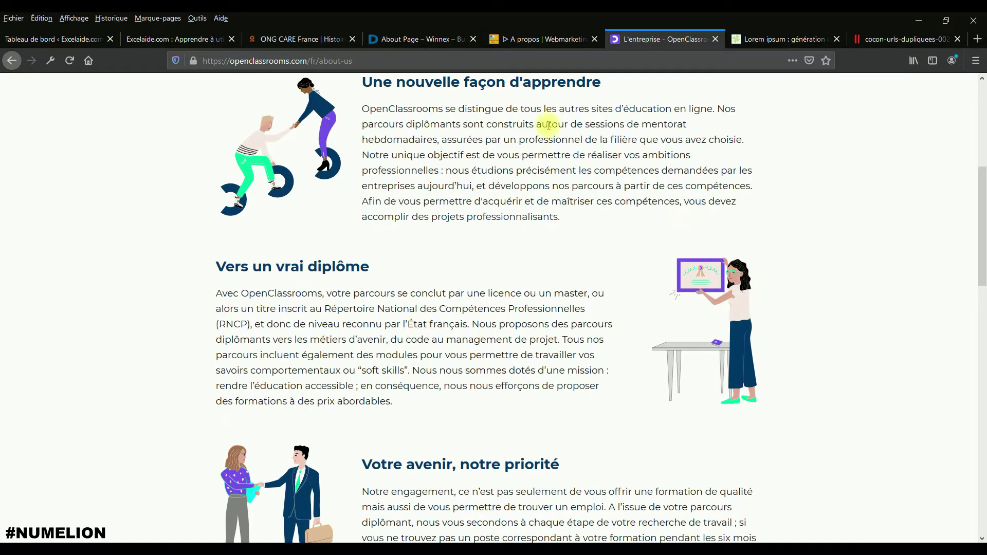
scroll(425, 242, up, 5)
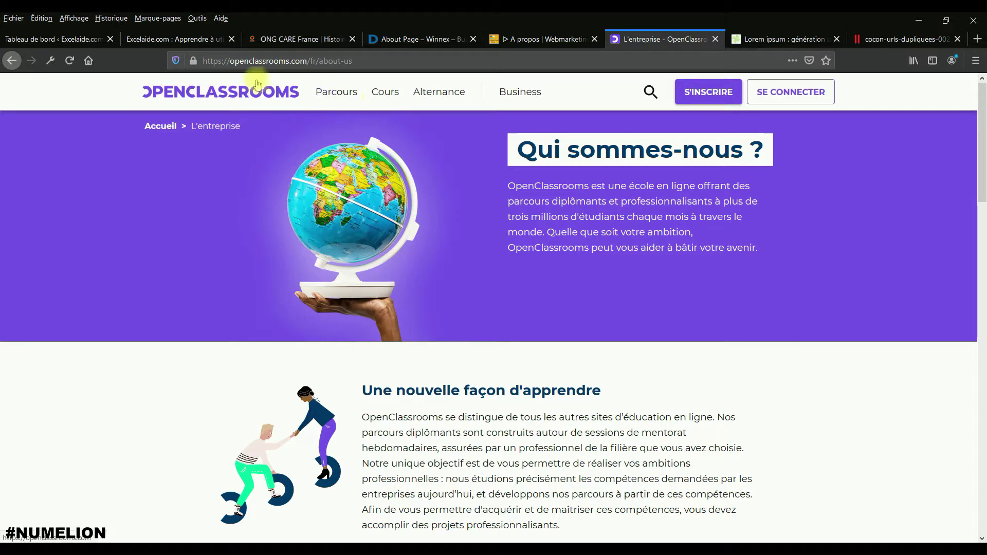
- Add a new page titled "A propos" to the Excelaide.com WordPress site and save it as a draft
click(177, 39)
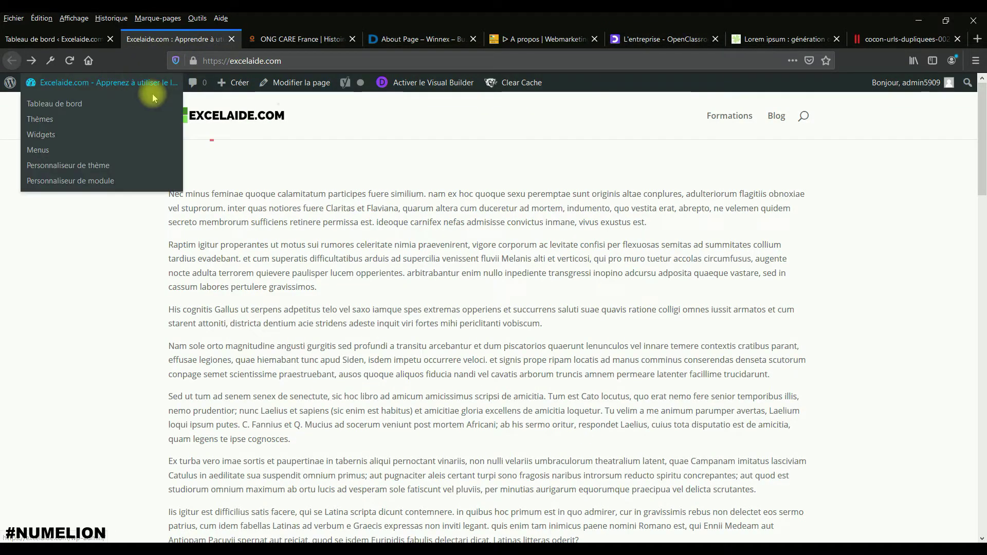
click(82, 39)
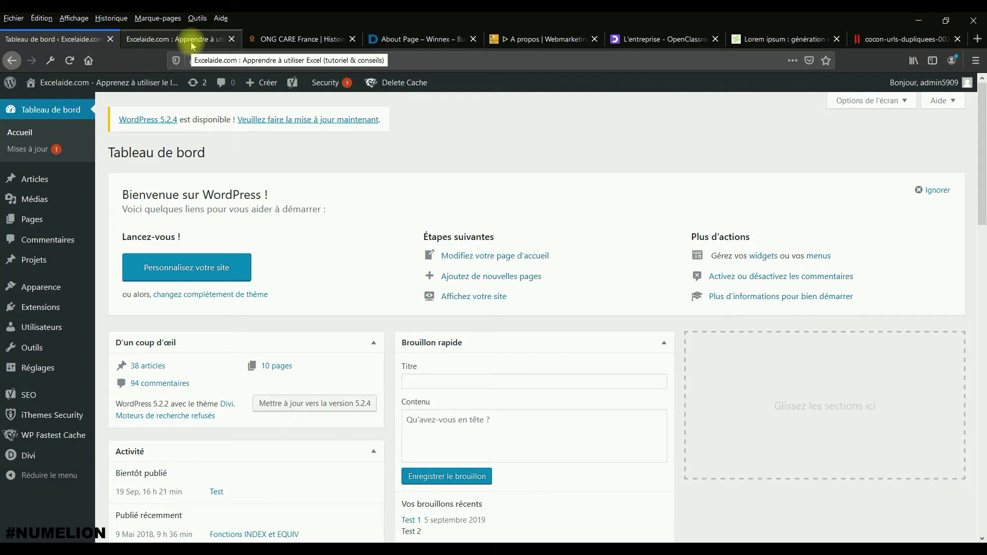
mouse_move(75, 225)
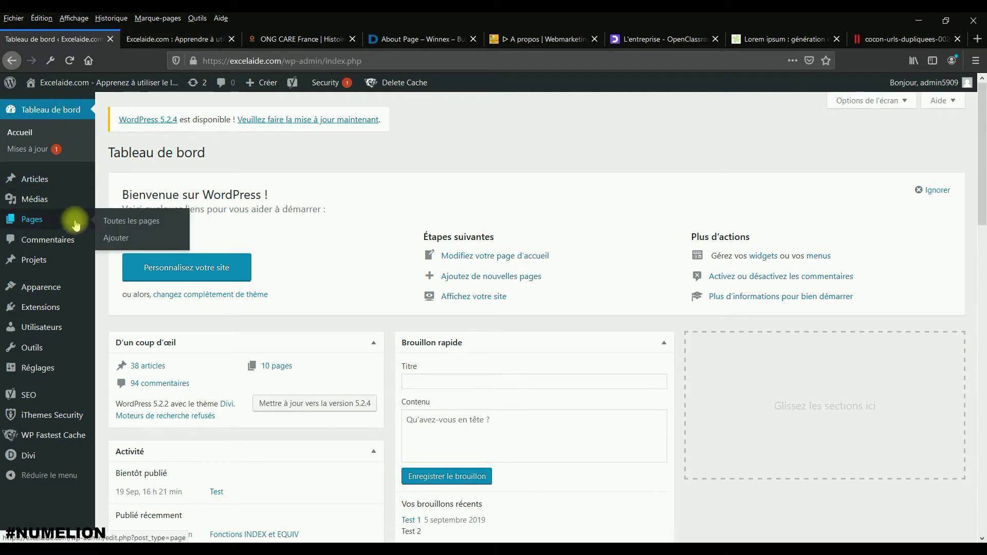
click(116, 238)
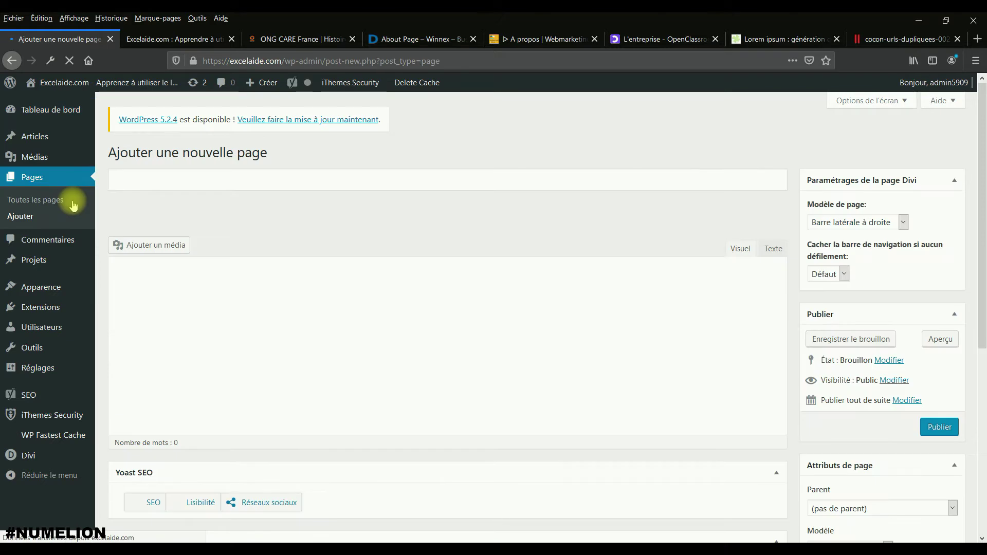
click(129, 180)
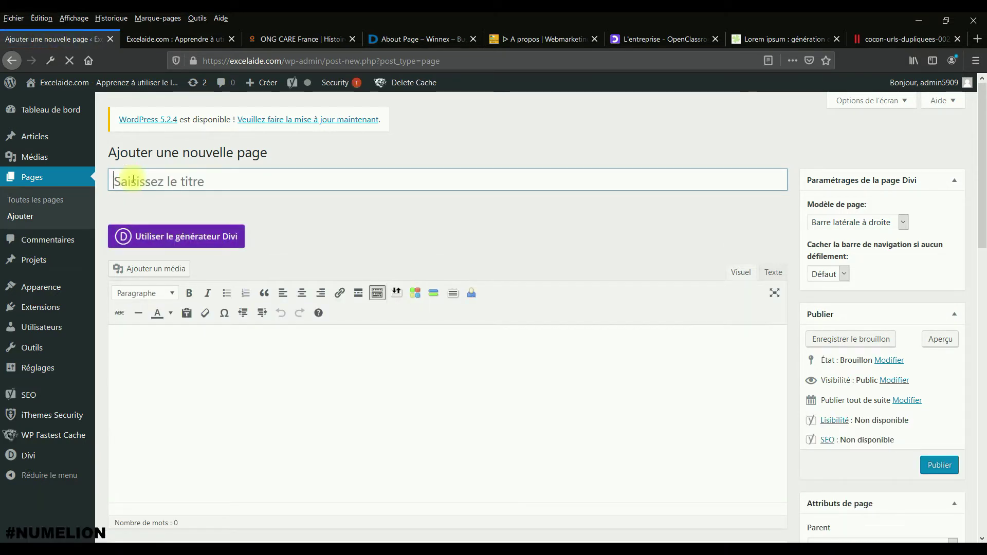
text(A propos)
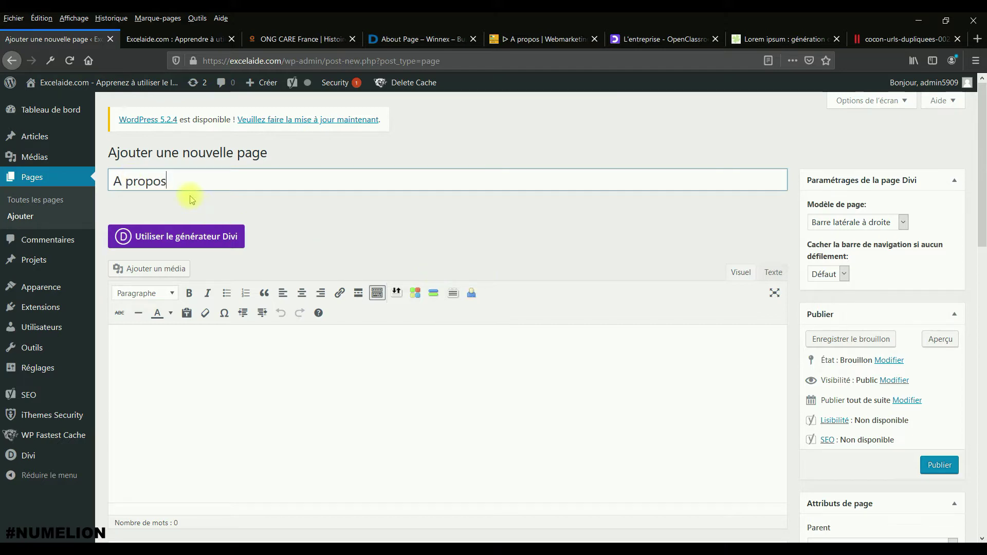
click(821, 341)
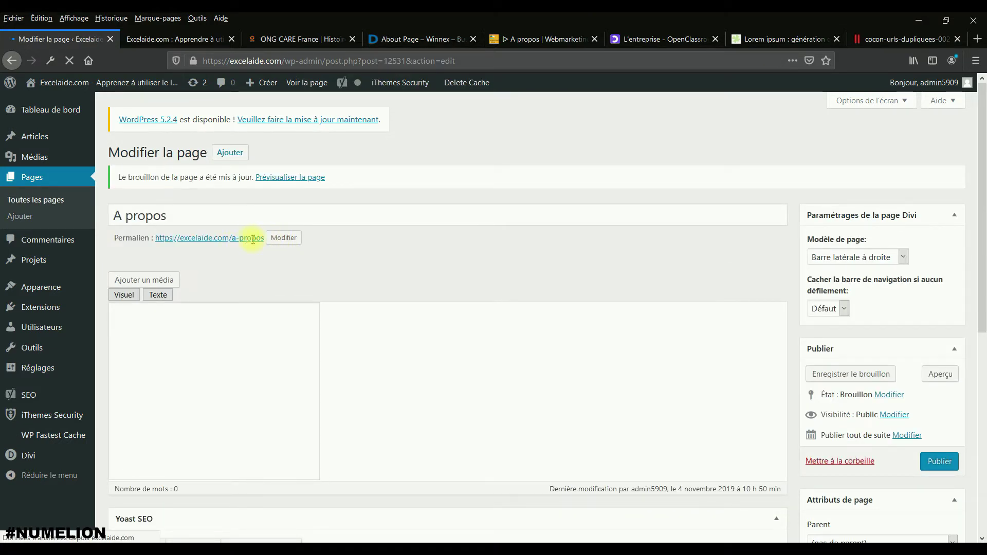
- Copy the selected lorem ipsum text from the faux-texte.com page and paste it as the body of the "A propos" page
click(804, 37)
right_click(494, 165)
click(519, 174)
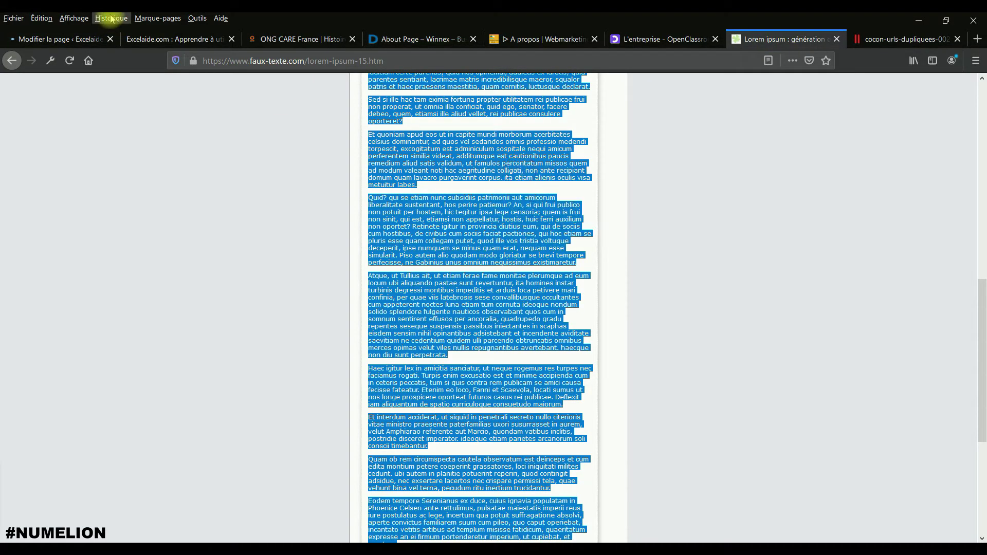
click(145, 41)
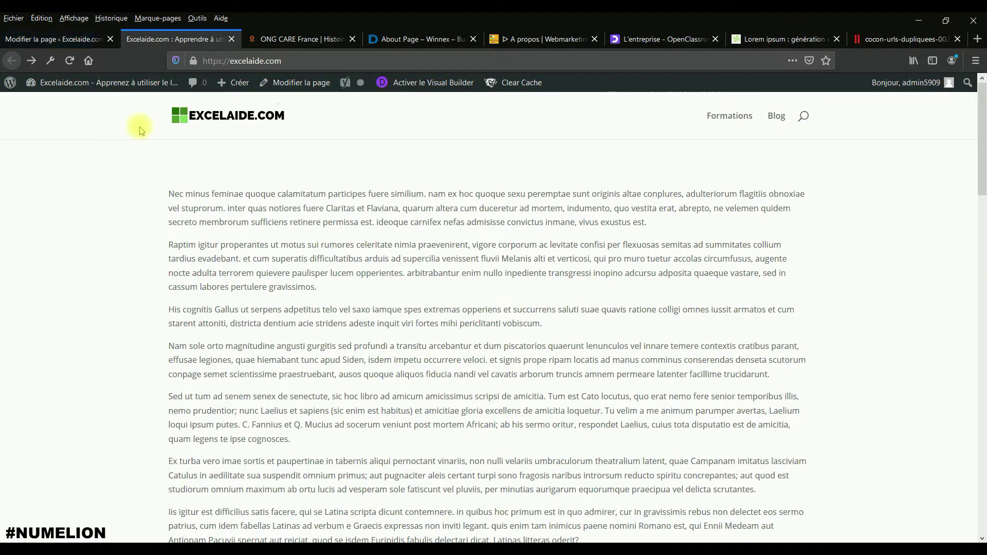
click(55, 39)
click(174, 391)
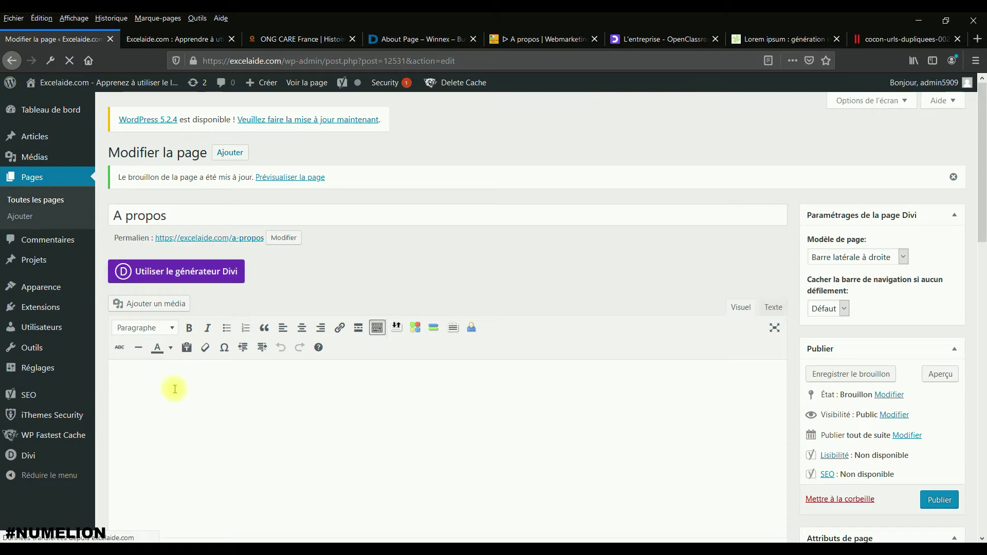
key(ctrl+v)
scroll(268, 363, down, 2)
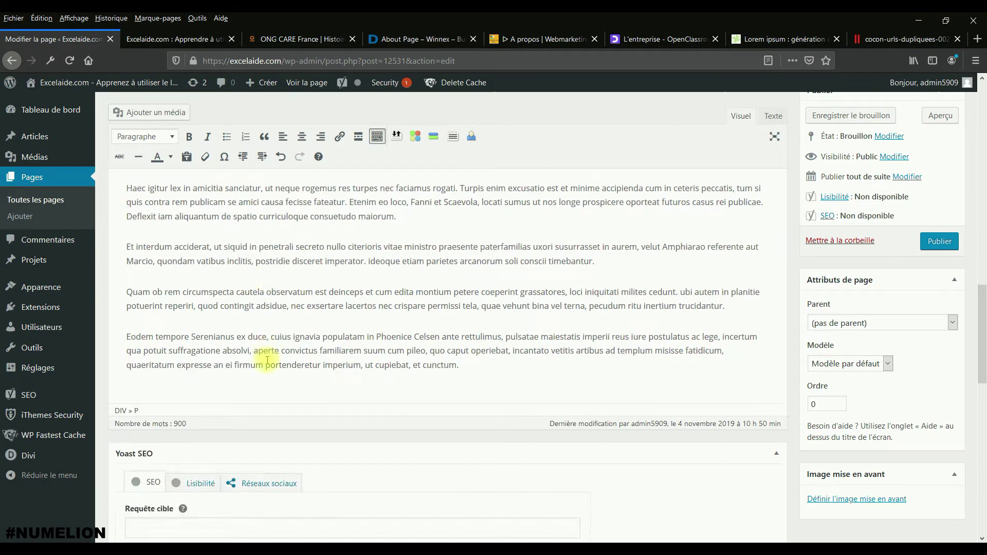
scroll(267, 363, up, 6)
scroll(267, 360, up, 3)
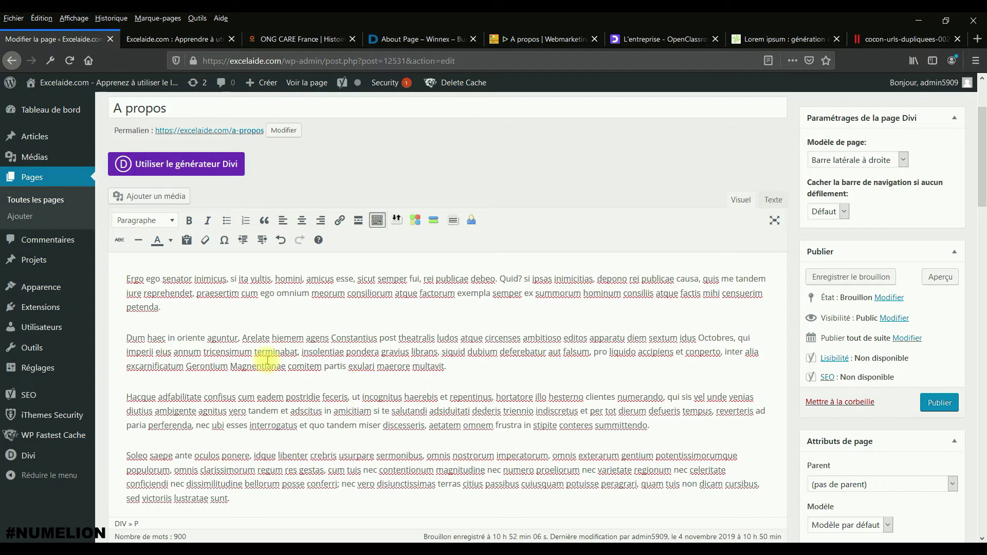
- Set the Yoast meta title to "Page à propos - Découvrez l'auteur derrière le blog" and write a meta description about the author and his story
scroll(328, 415, down, 10)
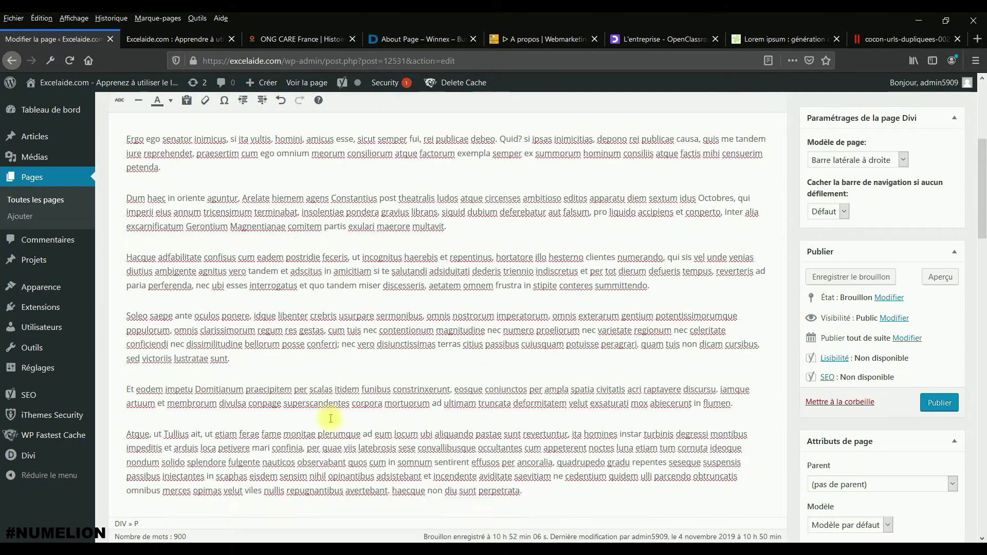
scroll(330, 418, down, 6)
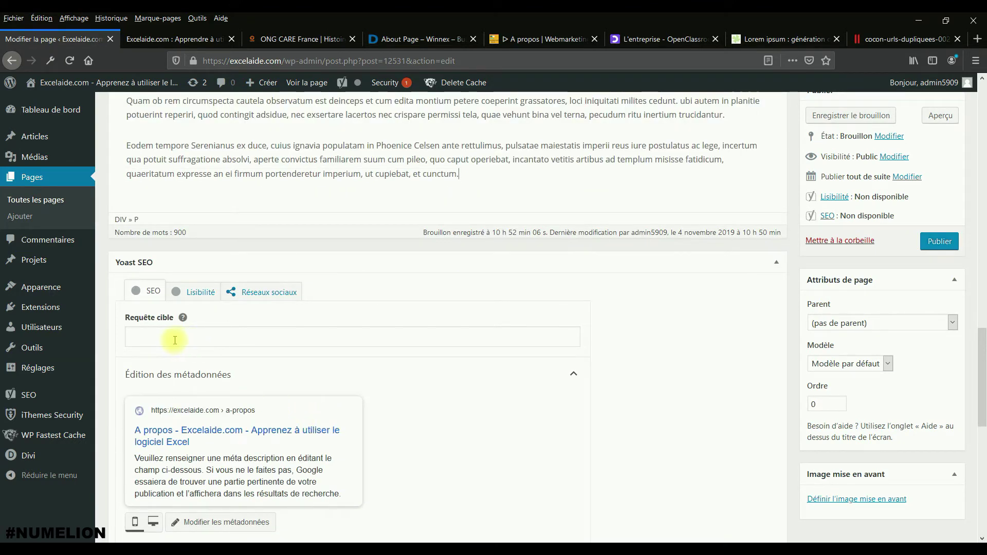
drag(307, 514, 172, 511)
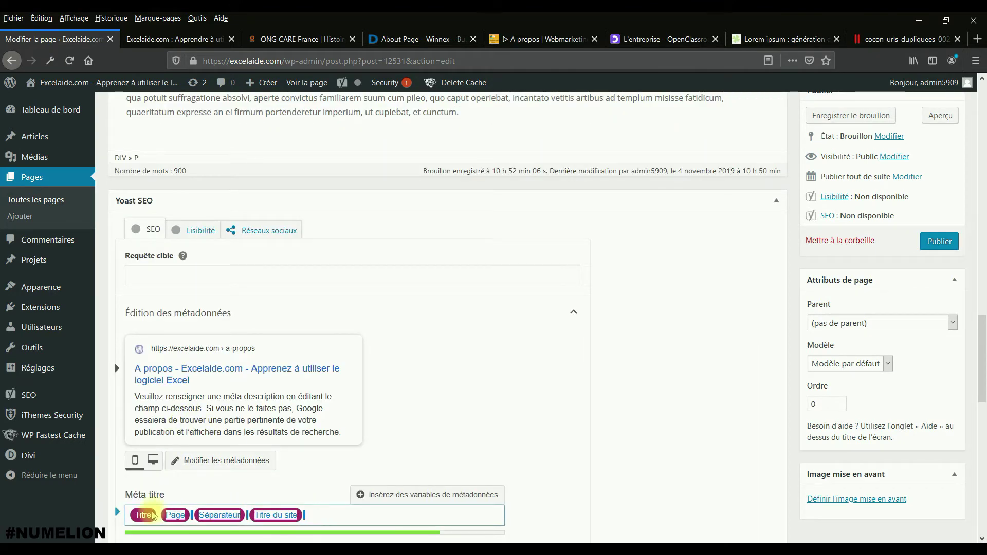
text(A pro)
key(BackSpace)
key(BackSpace)
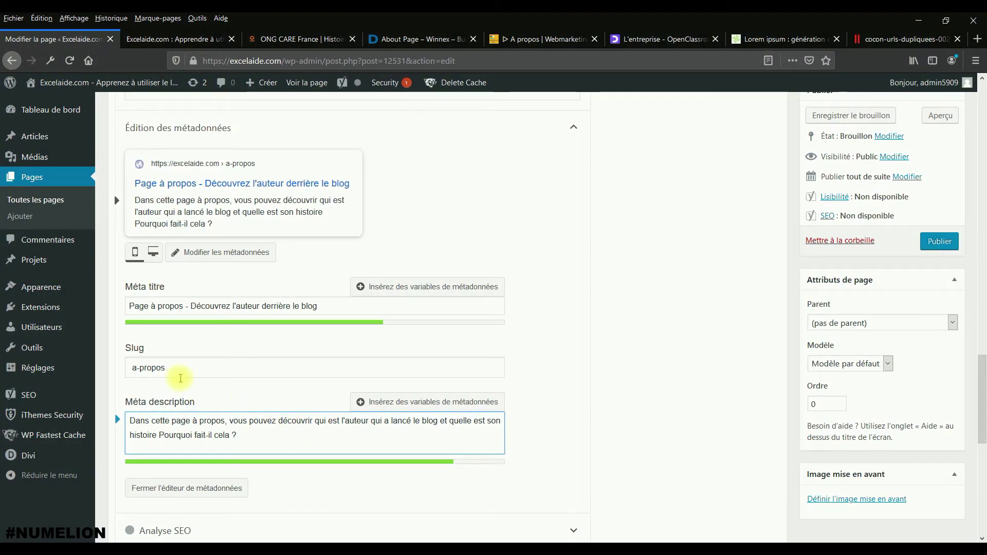
scroll(183, 391, down, 3)
scroll(183, 391, up, 15)
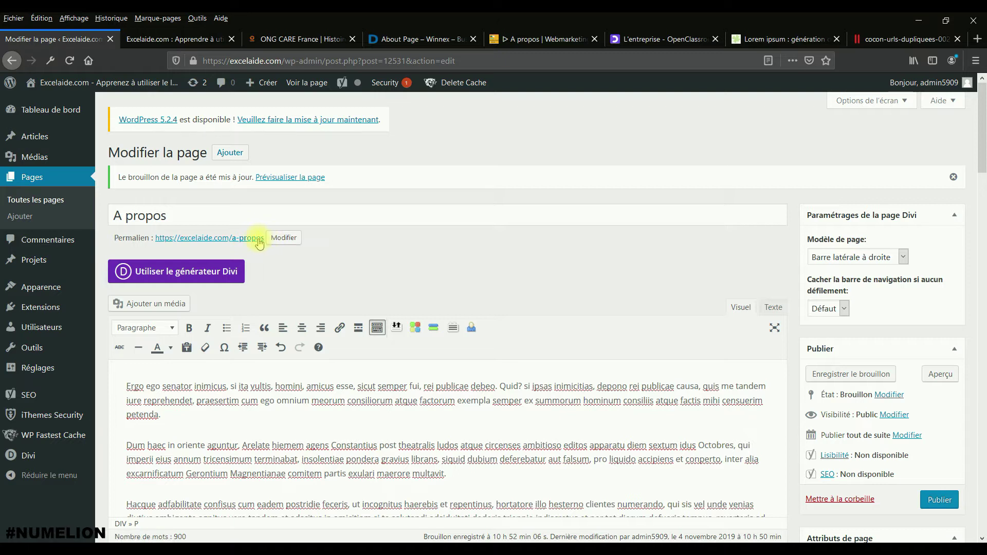
- Change the "A propos" page's permalink slug to prenom-nom and publish the page
click(287, 240)
drag(284, 239, 239, 239)
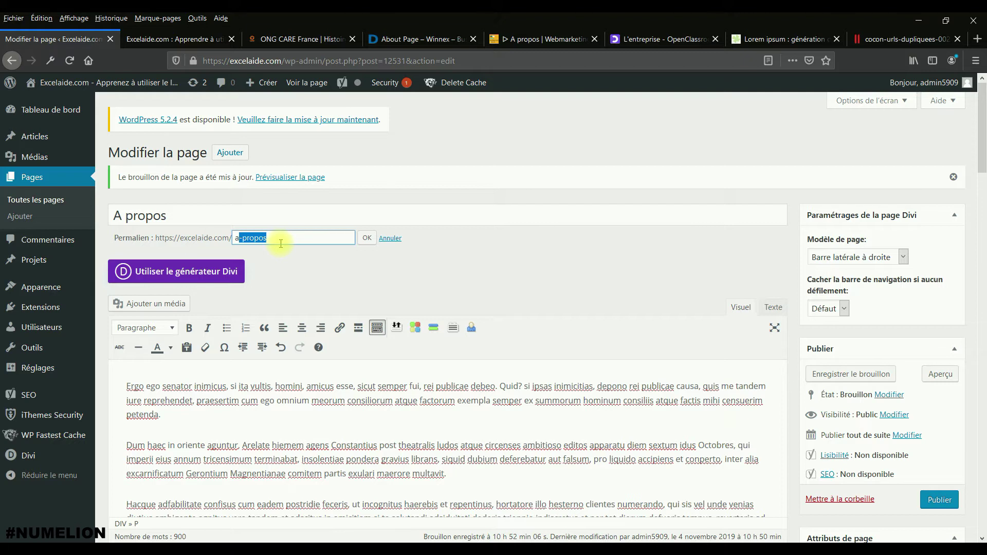
key(BackSpace)
key(BackSpace)
text(prenom)
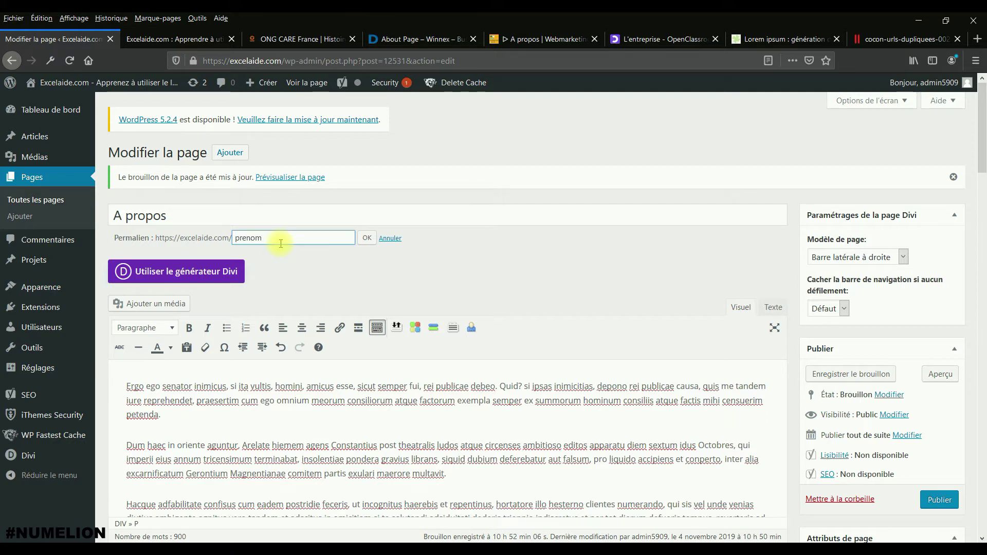
text(-nom)
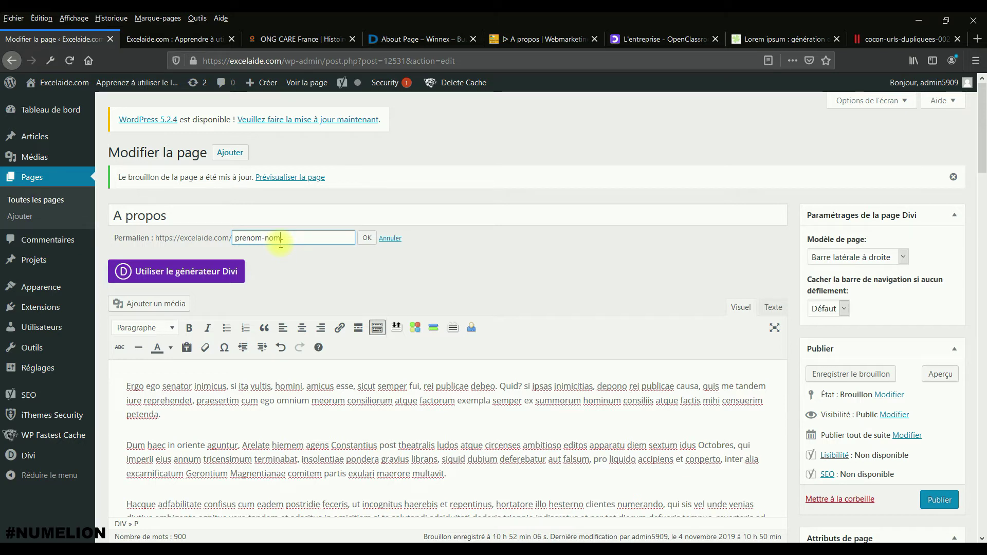
click(366, 238)
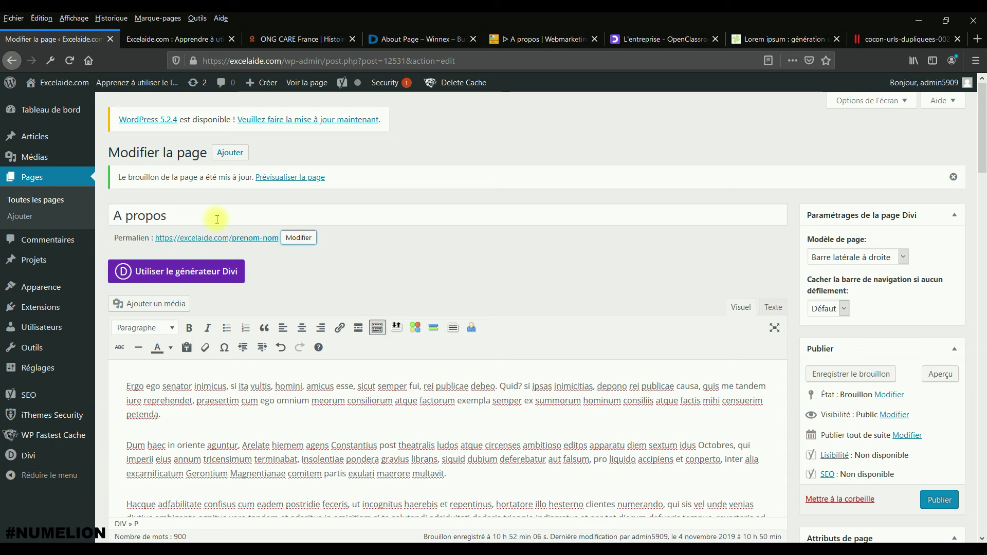
click(939, 500)
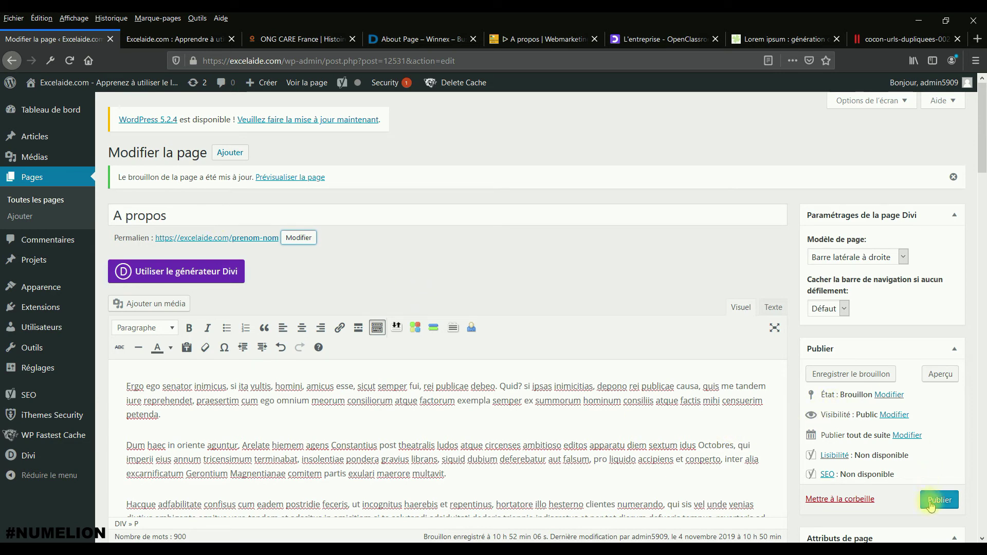